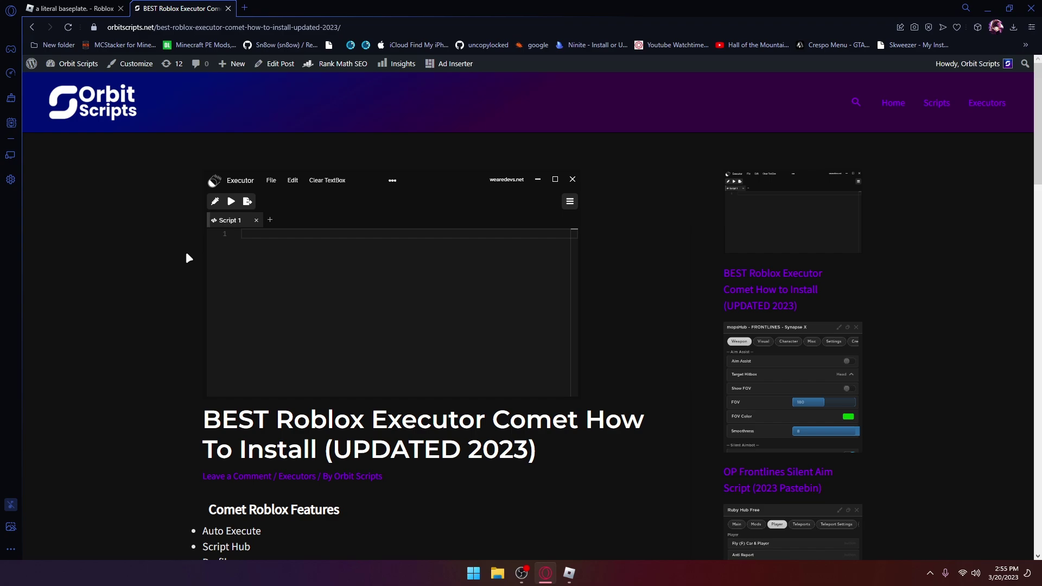
pyautogui.scroll(-5, 295, 296)
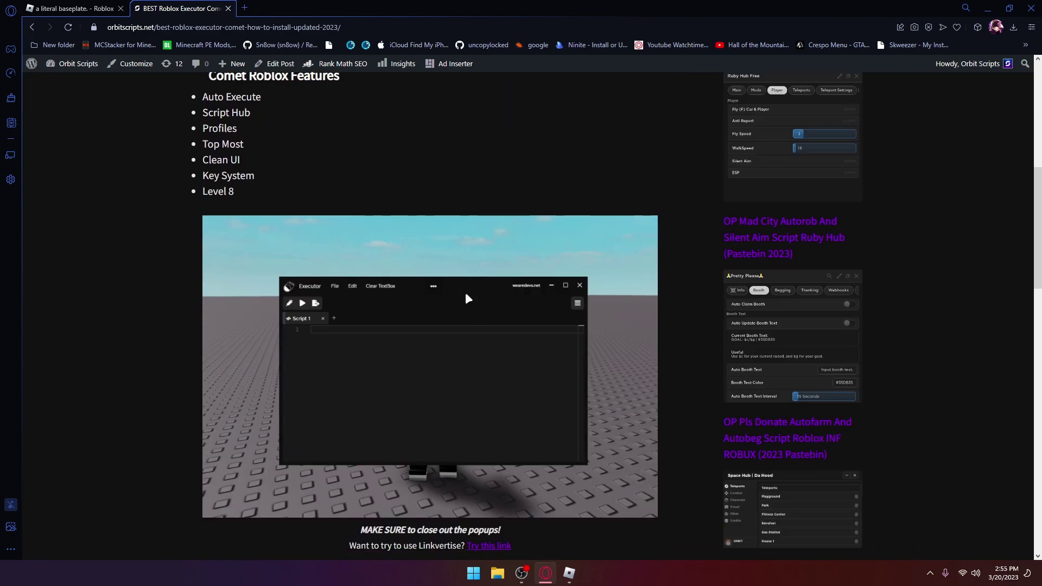
pyautogui.scroll(-4, 465, 292)
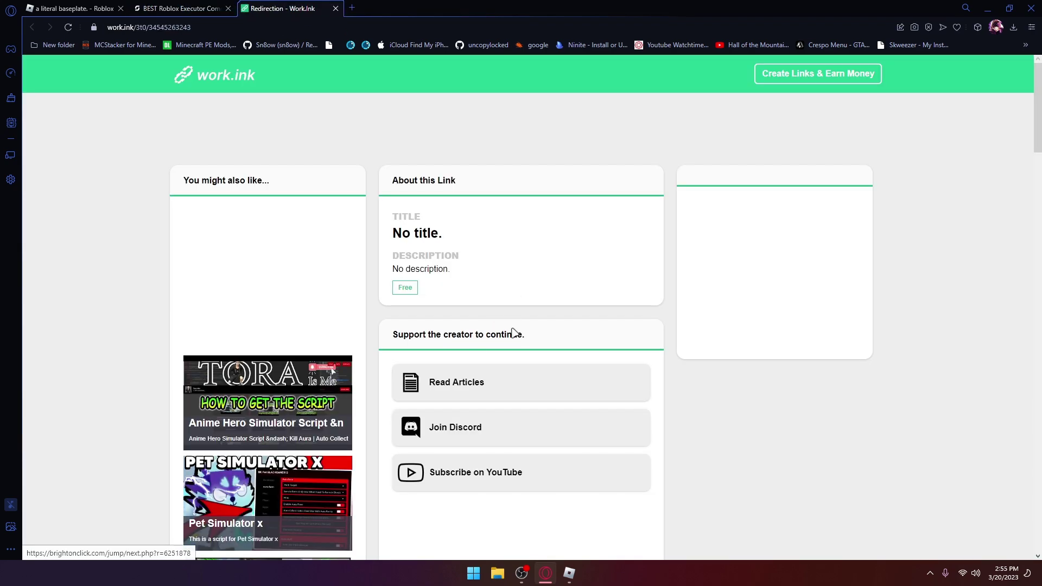
pyautogui.scroll(-3, 546, 344)
# Complete work.ink's Read Articles, Join Discord and Subscribe tasks, closing the article popup
pyautogui.click(505, 221)
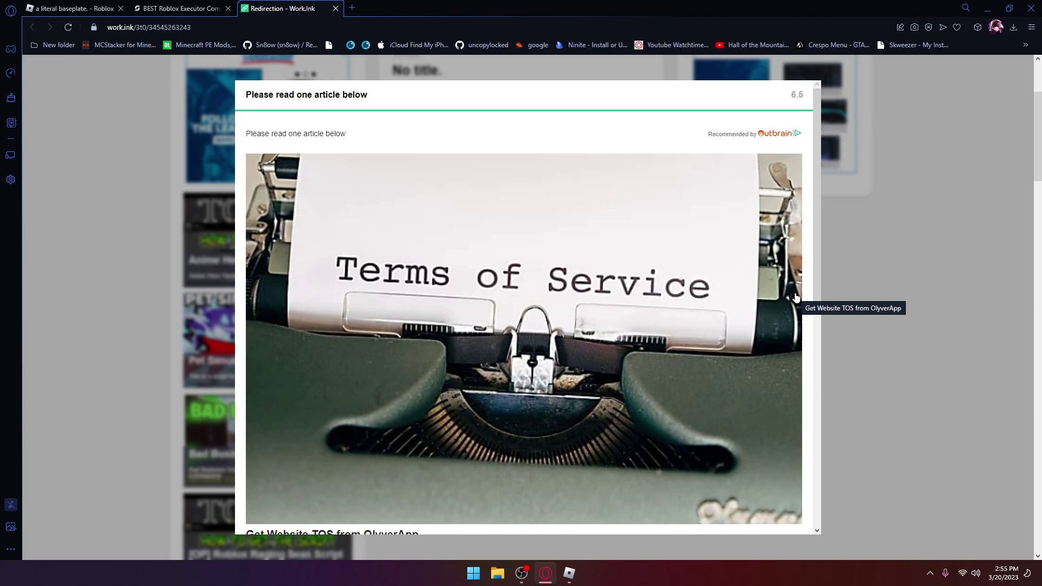
pyautogui.click(796, 298)
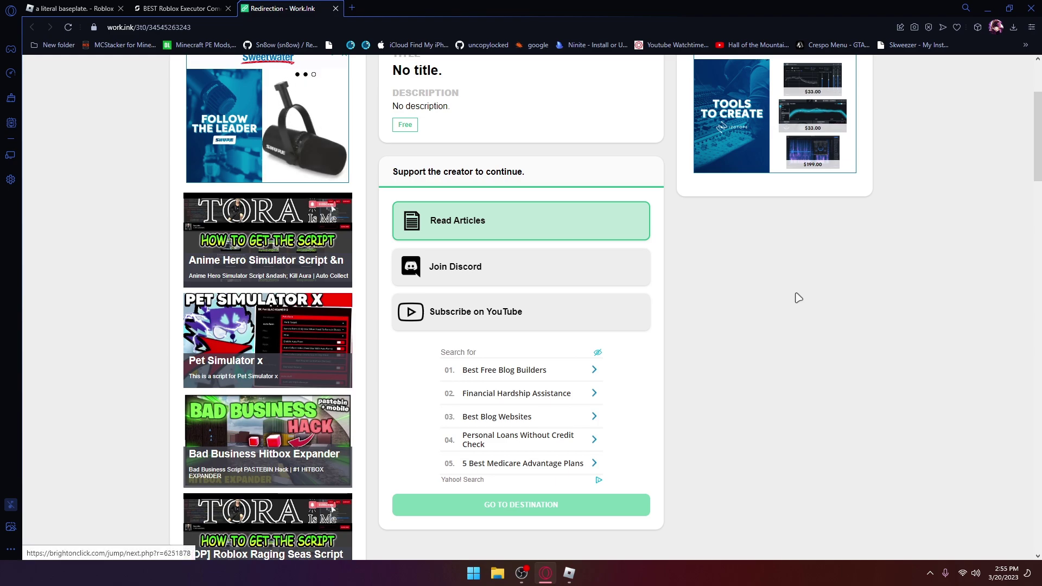
pyautogui.scroll(-1, 667, 245)
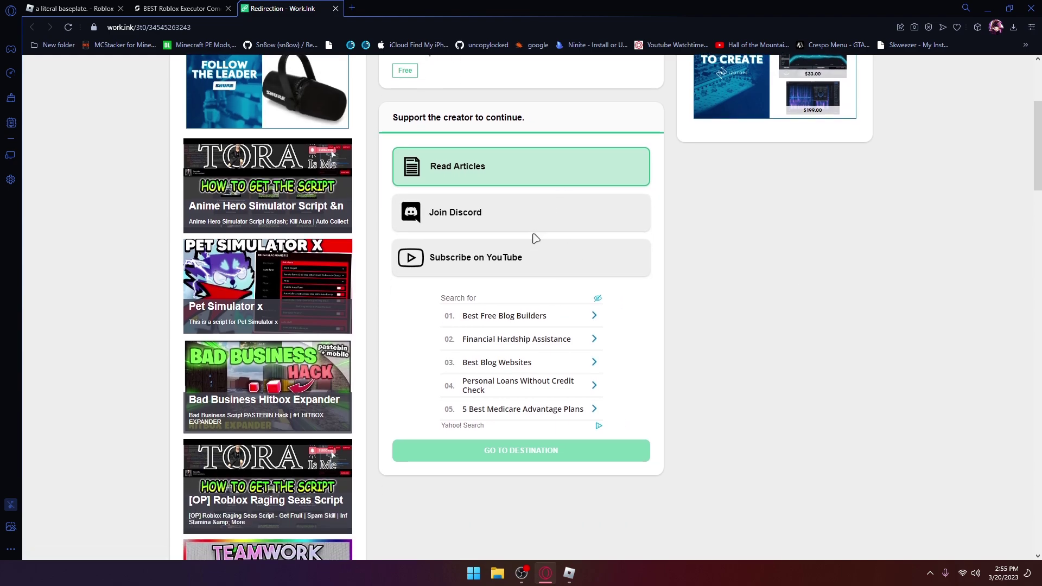
pyautogui.click(524, 213)
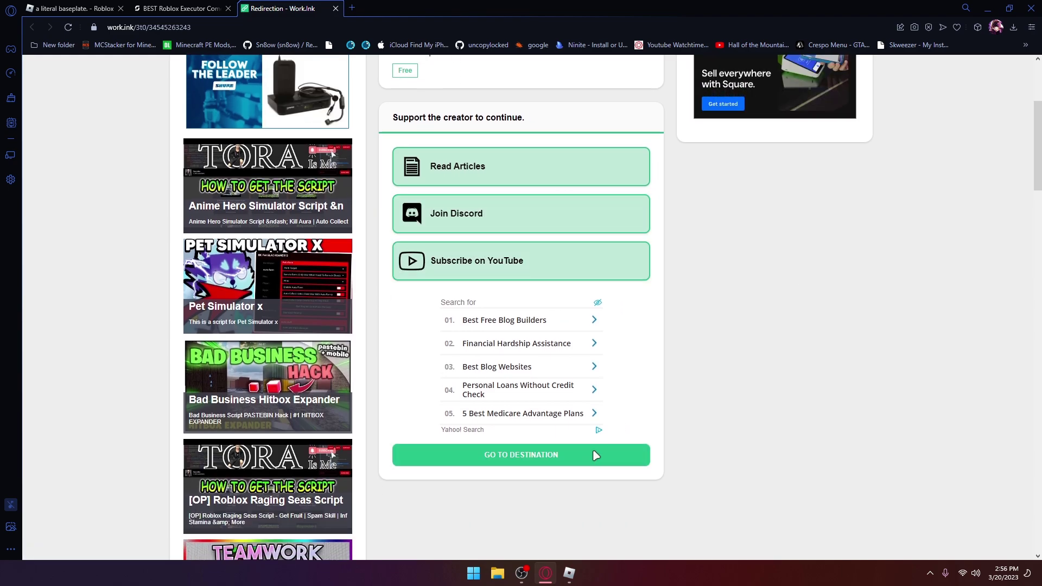
# Get through Go To Destination and Proceed To Target, closing the ad tab
pyautogui.click(552, 462)
pyautogui.click(442, 8)
pyautogui.click(553, 465)
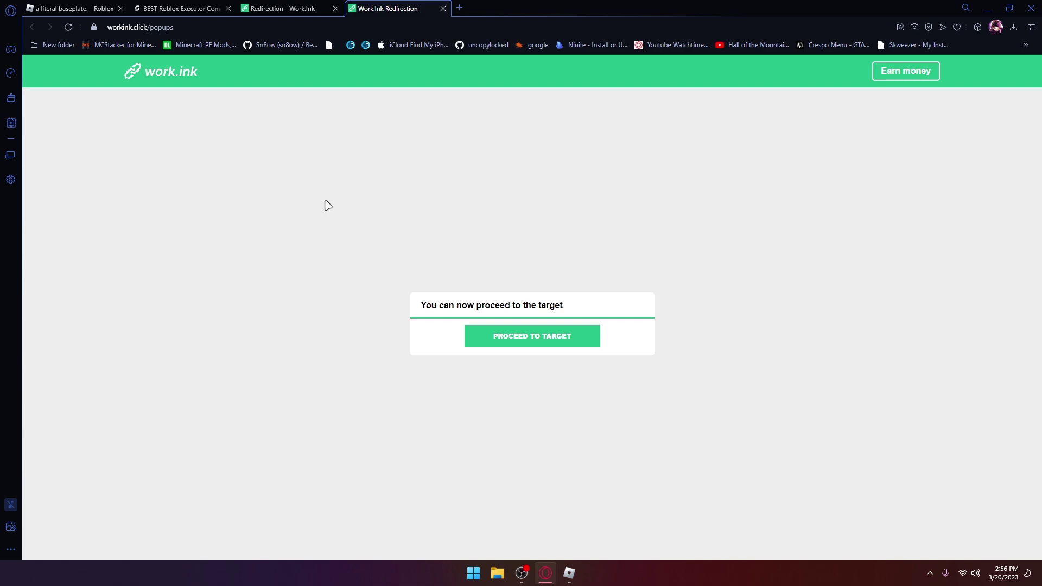
pyautogui.click(513, 339)
pyautogui.click(551, 9)
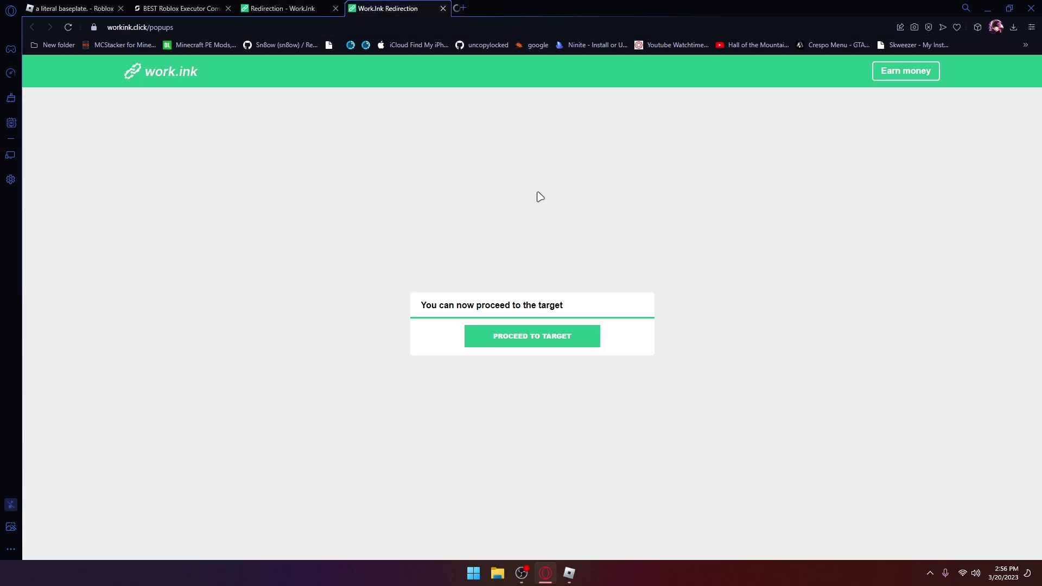
pyautogui.click(544, 337)
pyautogui.click(551, 9)
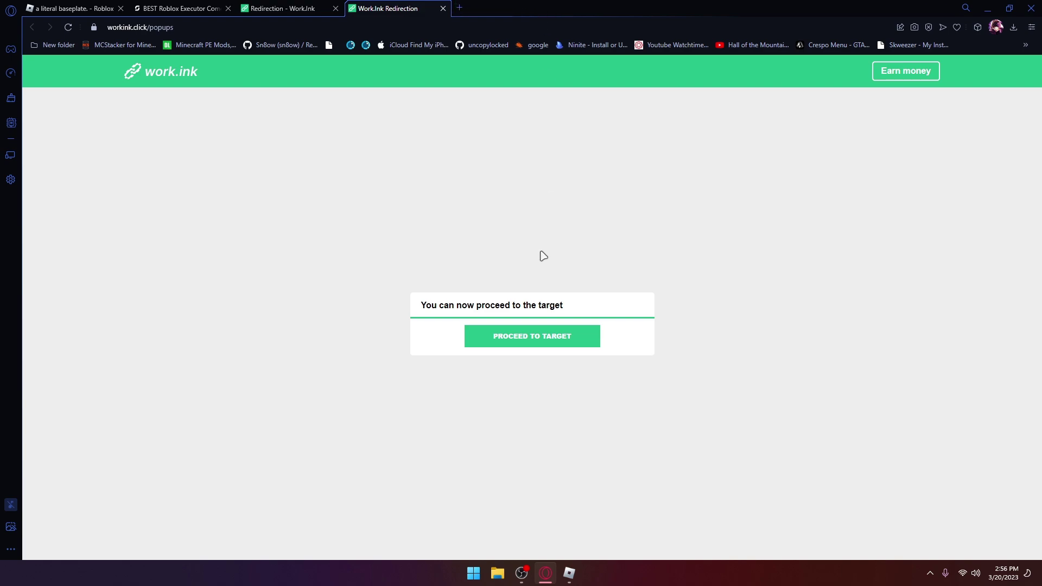
pyautogui.click(556, 348)
pyautogui.click(388, 8)
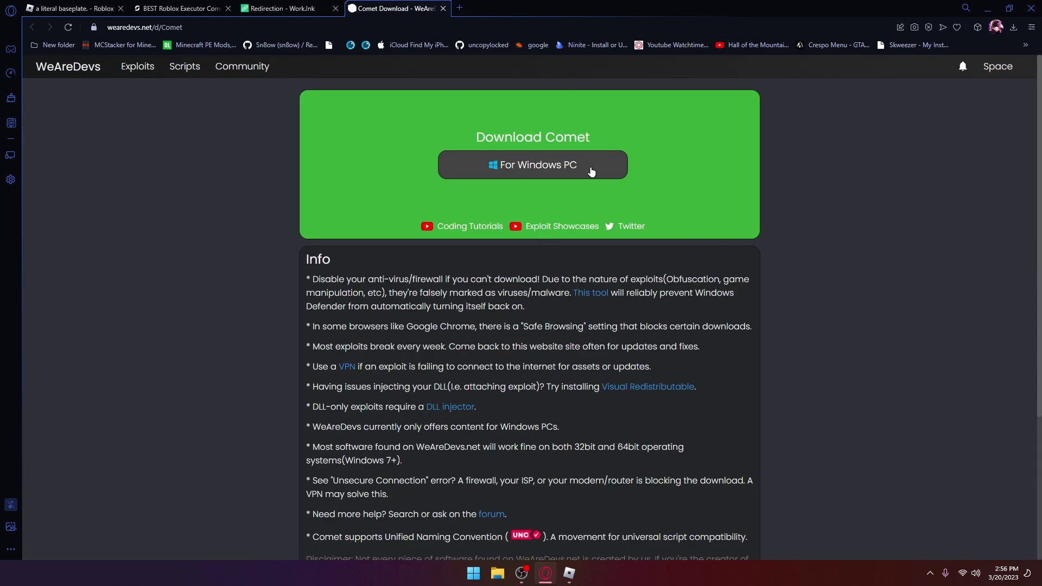
# Save the Windows Comet installer into Downloads\comet and expand the SmartScreen warning details
pyautogui.click(596, 175)
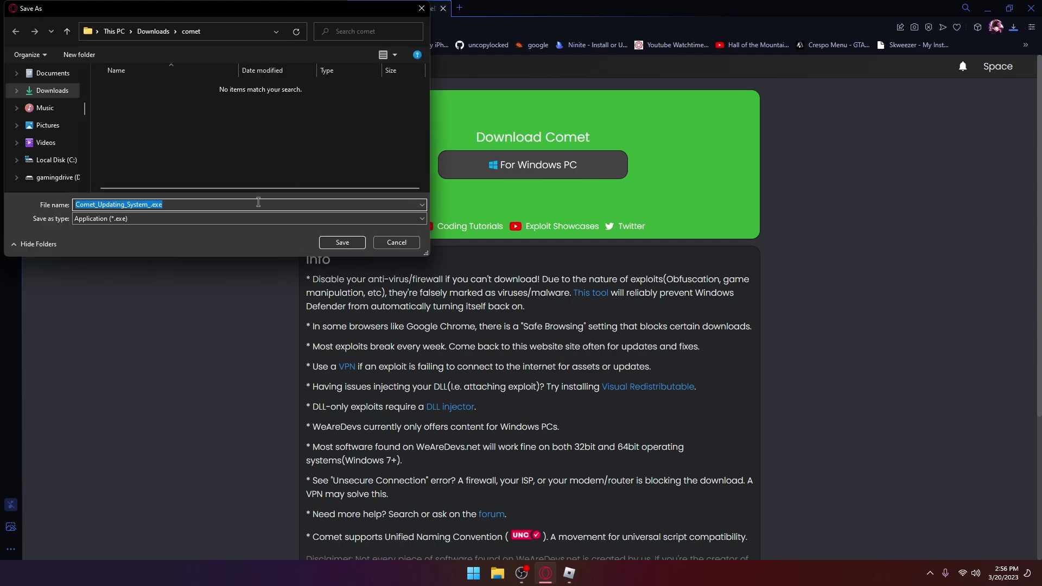
pyautogui.click(342, 243)
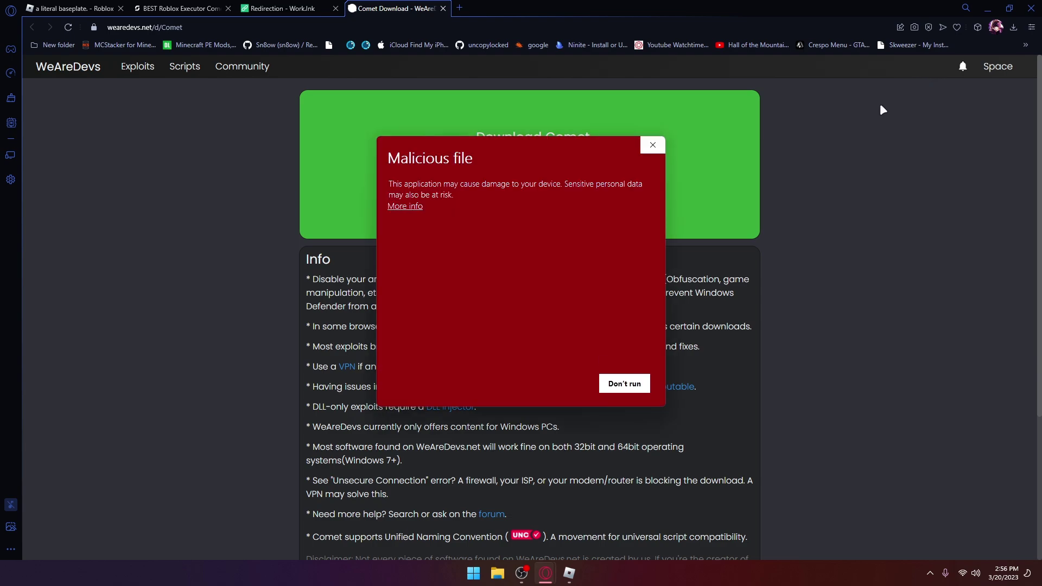
pyautogui.click(407, 208)
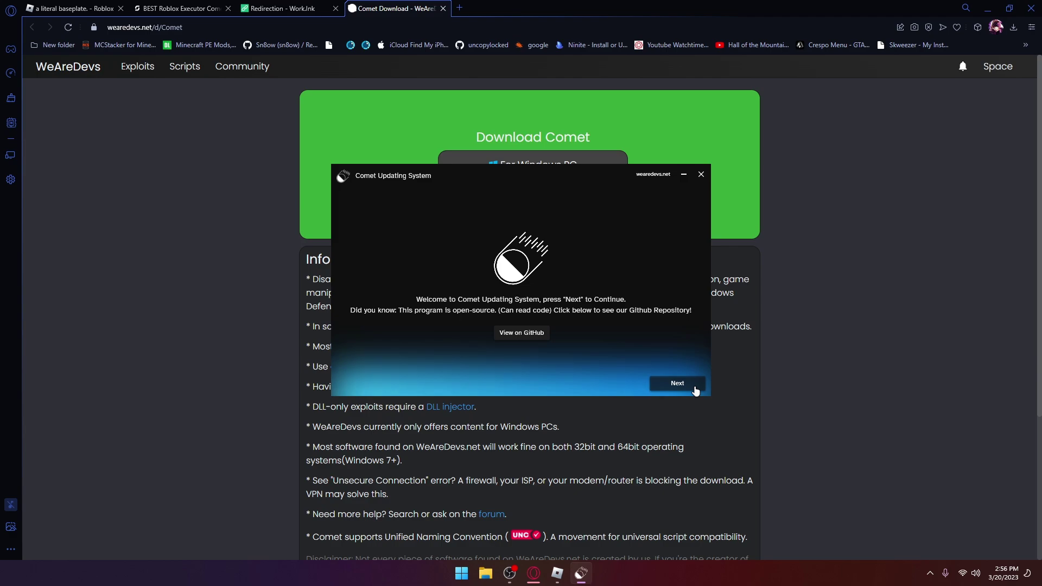
# Install Comet: accept the EULA, decline Discord, skip the antivirus exclusion, and enter Comet
pyautogui.click(695, 390)
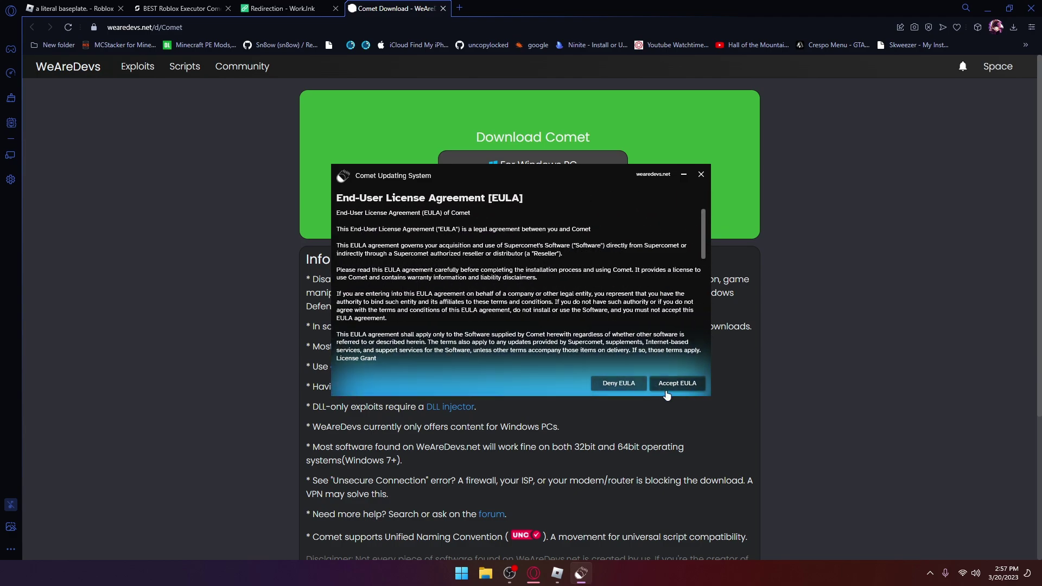
pyautogui.click(678, 383)
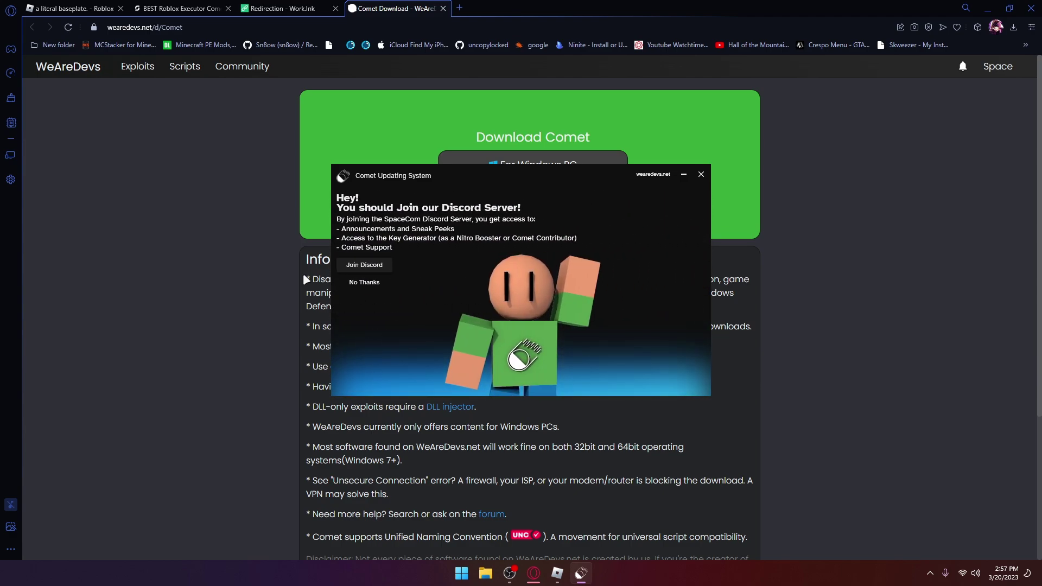
pyautogui.click(364, 282)
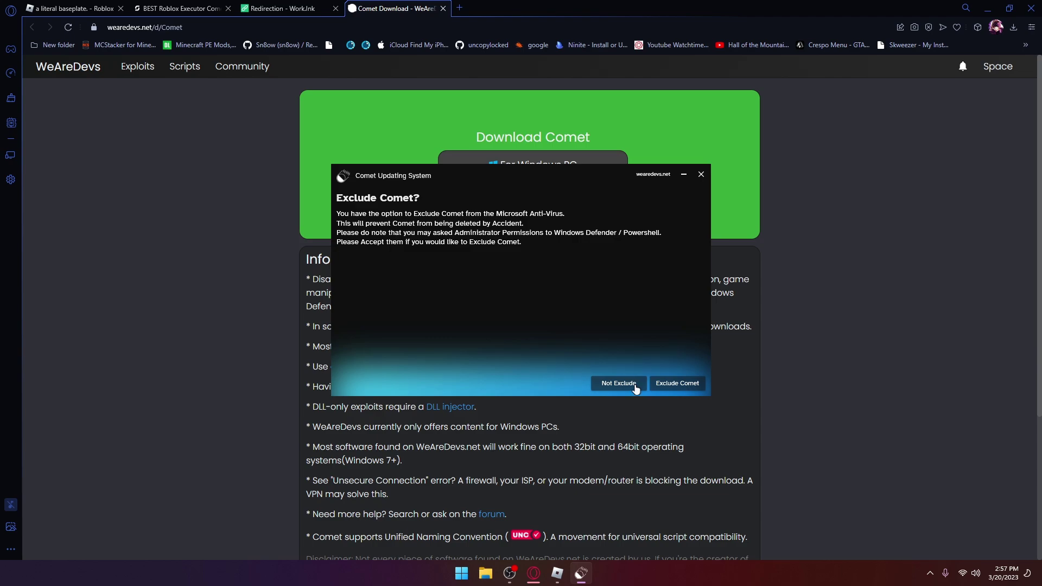
pyautogui.click(619, 383)
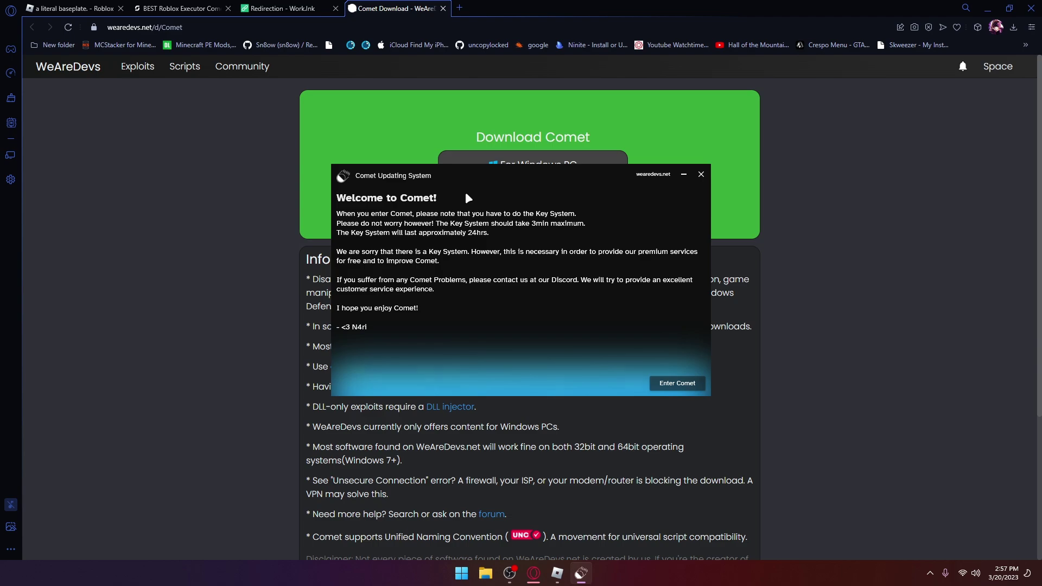
pyautogui.click(676, 384)
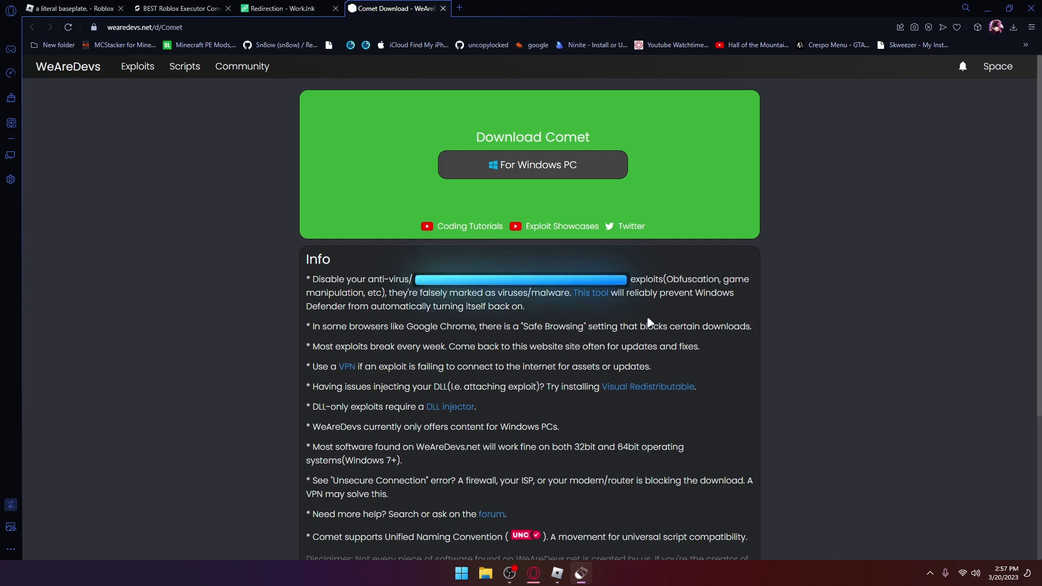
# Switch to the Roblox game, then hide and restore the Comet panel
pyautogui.click(558, 575)
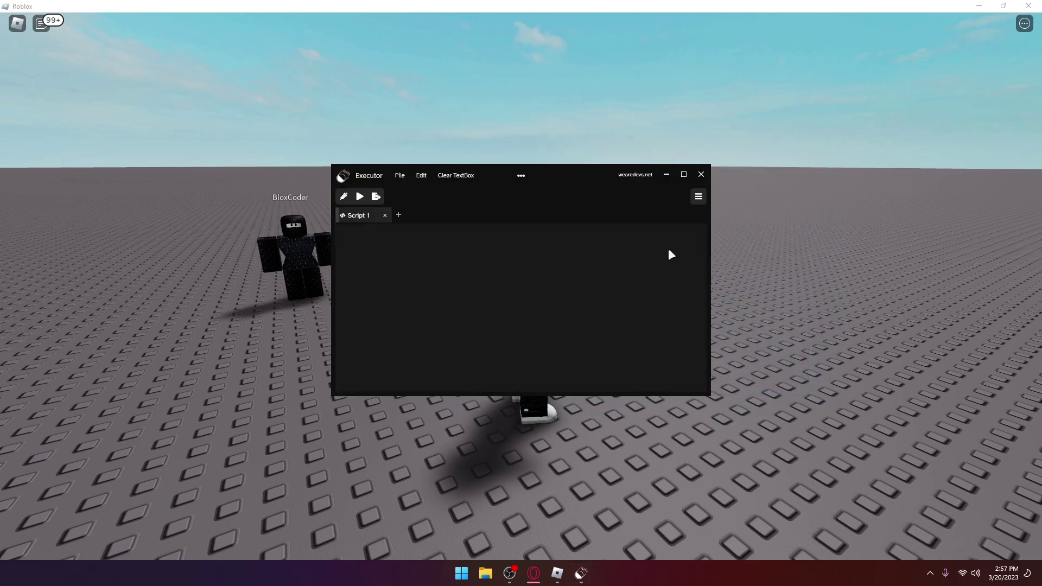
pyautogui.click(600, 169)
pyautogui.click(581, 574)
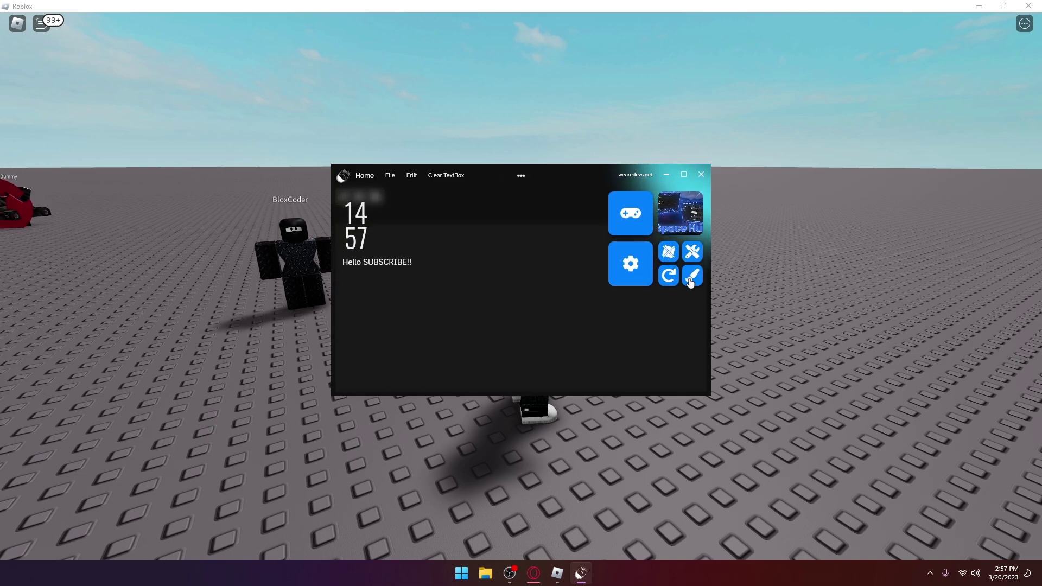
# Briefly open and close the Theme Editor and Settings, then browse ScriptBlox scripts
pyautogui.click(690, 277)
pyautogui.click(653, 146)
pyautogui.click(631, 263)
pyautogui.scroll(-3, 536, 238)
pyautogui.scroll(-3, 540, 241)
pyautogui.scroll(-3, 547, 257)
pyautogui.scroll(-2, 570, 277)
pyautogui.click(589, 171)
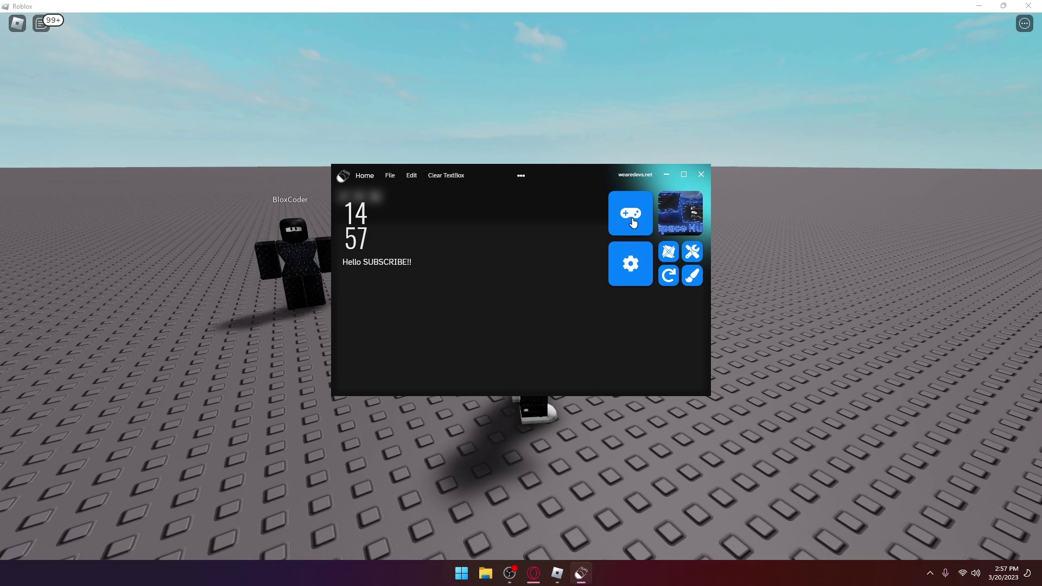
pyautogui.click(631, 213)
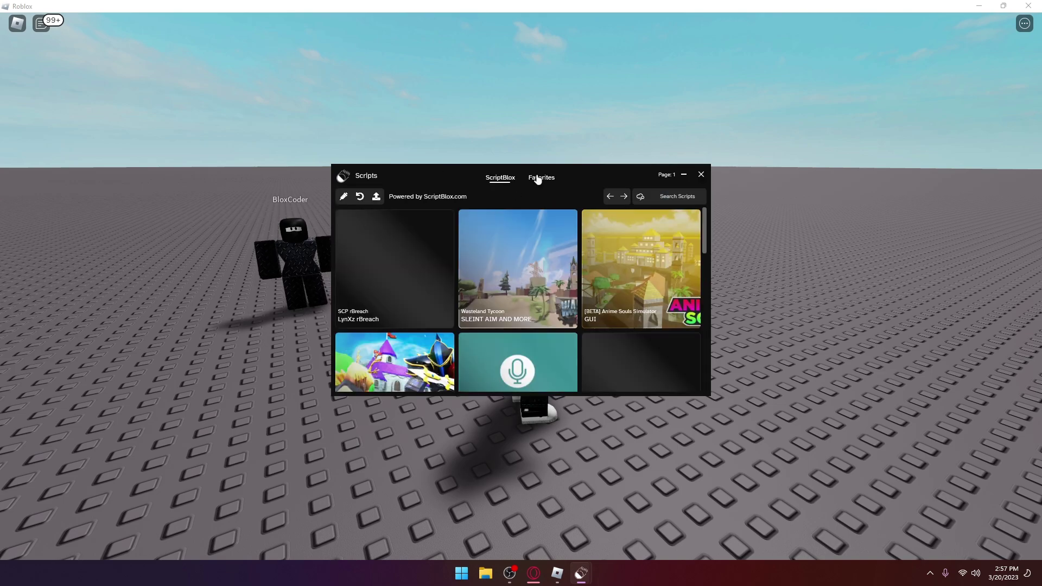
pyautogui.scroll(-3, 555, 244)
pyautogui.scroll(-3, 555, 245)
pyautogui.scroll(3, 555, 245)
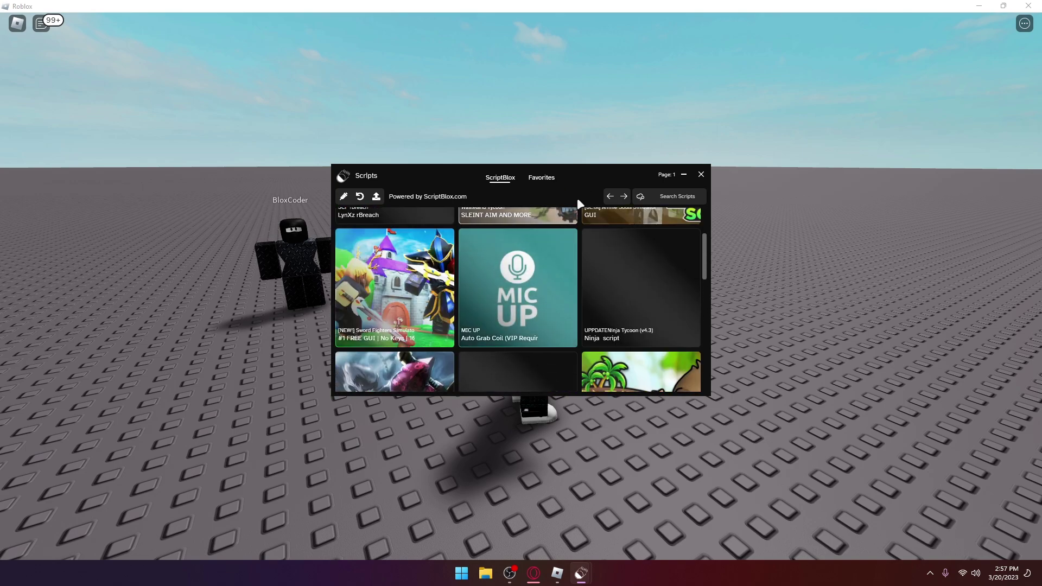
# Leave ScriptBlox for the empty Script 1 editor, checking the Edit menu and script list
pyautogui.click(701, 174)
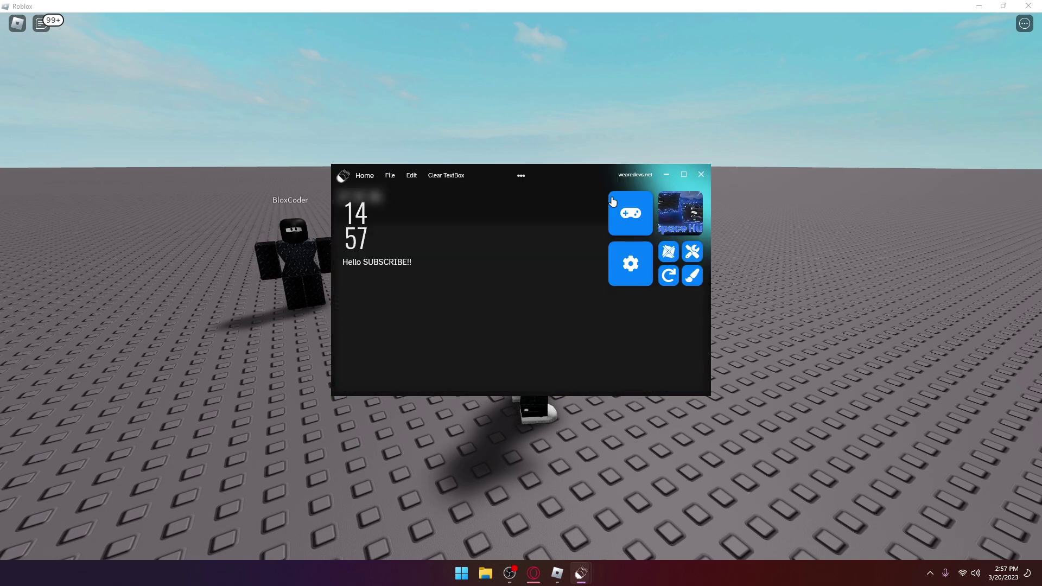
pyautogui.click(522, 175)
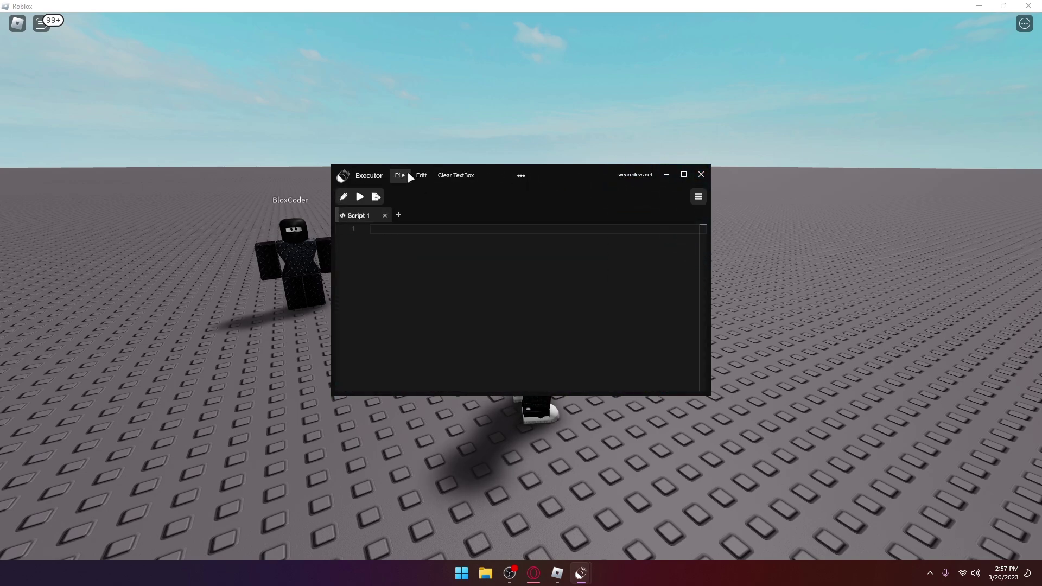
pyautogui.click(420, 176)
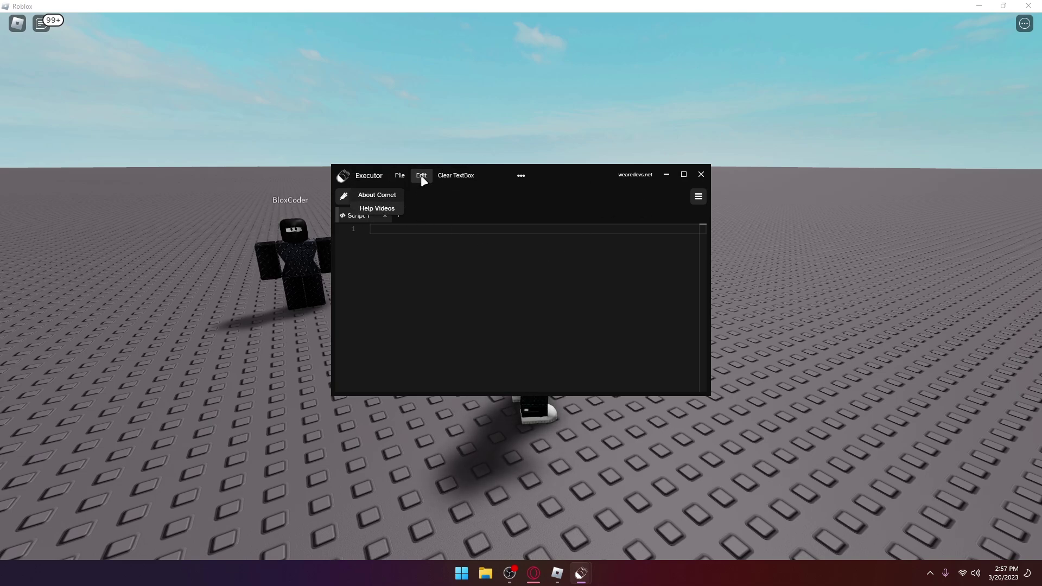
pyautogui.click(698, 196)
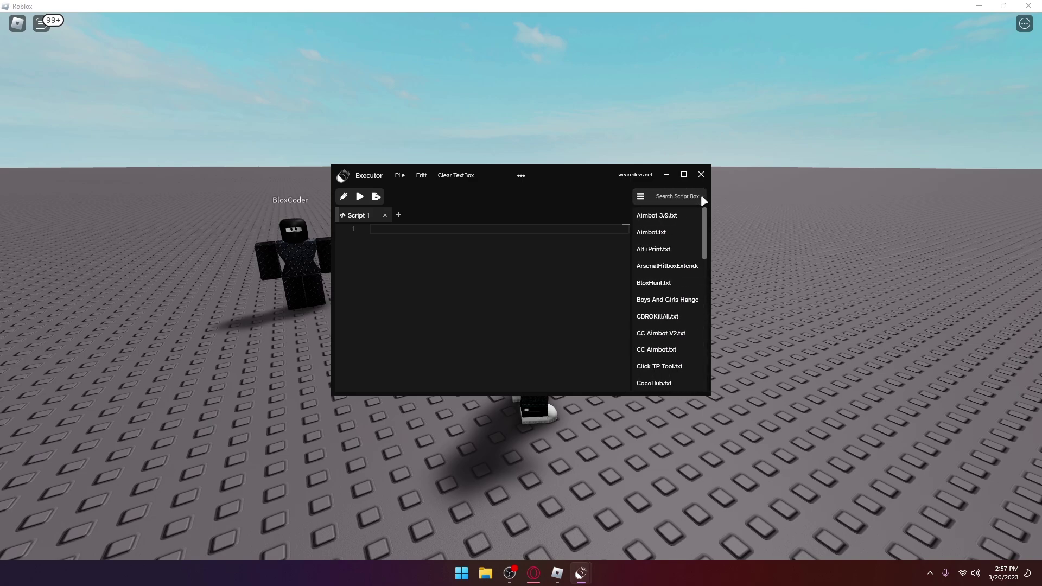
pyautogui.click(642, 196)
# Move the Executor window up-right, dismiss the taskbar preview, and inject Comet into Roblox
pyautogui.moveTo(521, 175); pyautogui.dragTo(759, 124)
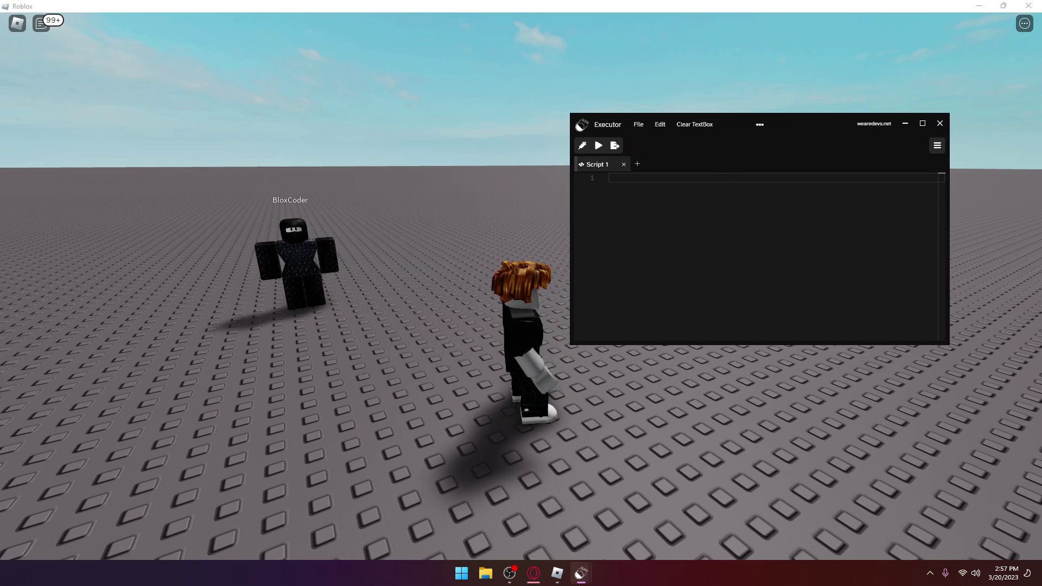
pyautogui.click(673, 480)
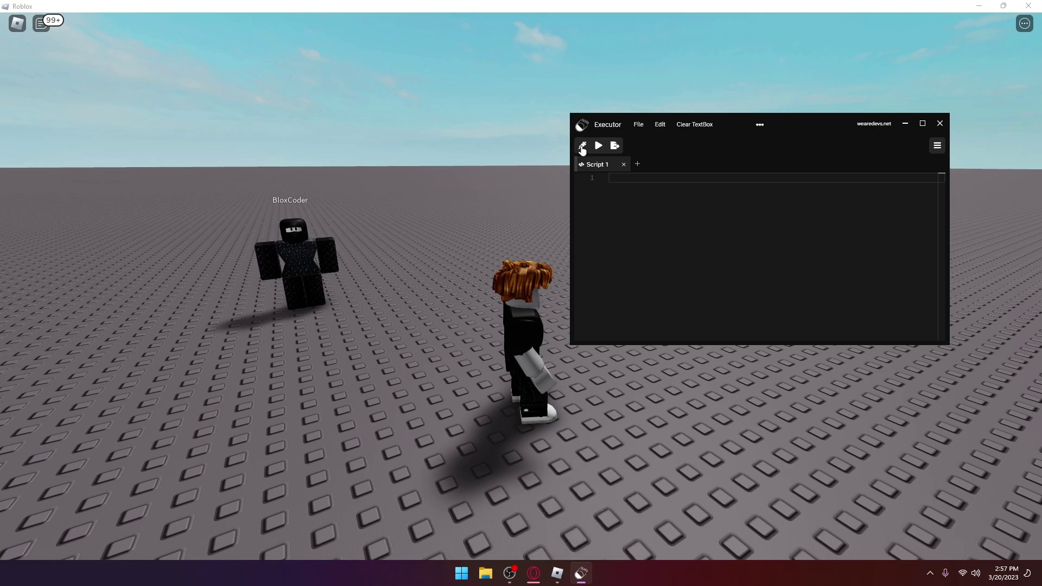
pyautogui.click(584, 146)
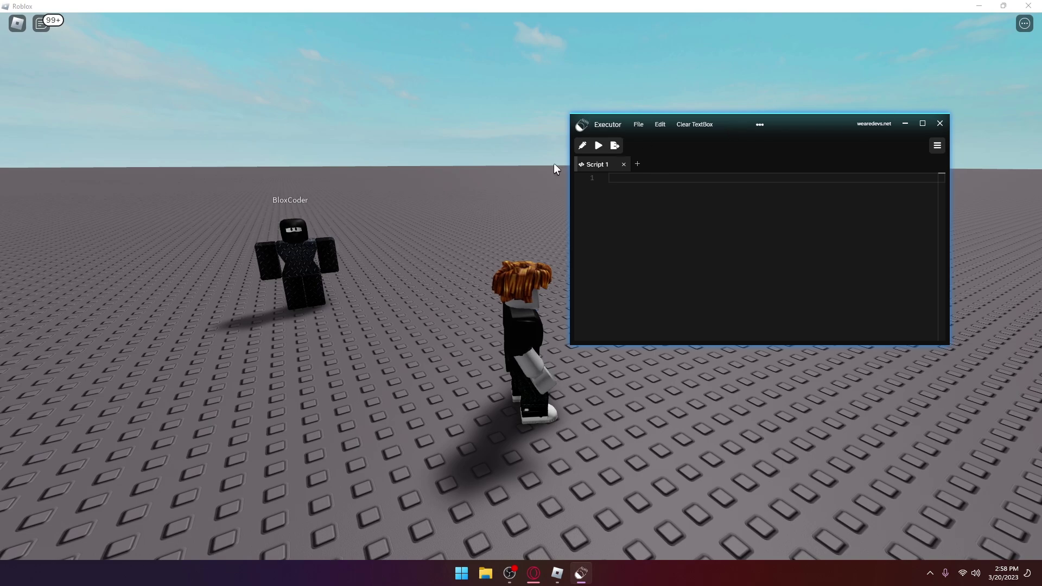
# Run print("print"), check its output in the F9 console, and show the saved scripts list
pyautogui.moveTo(744, 123); pyautogui.dragTo(796, 131)
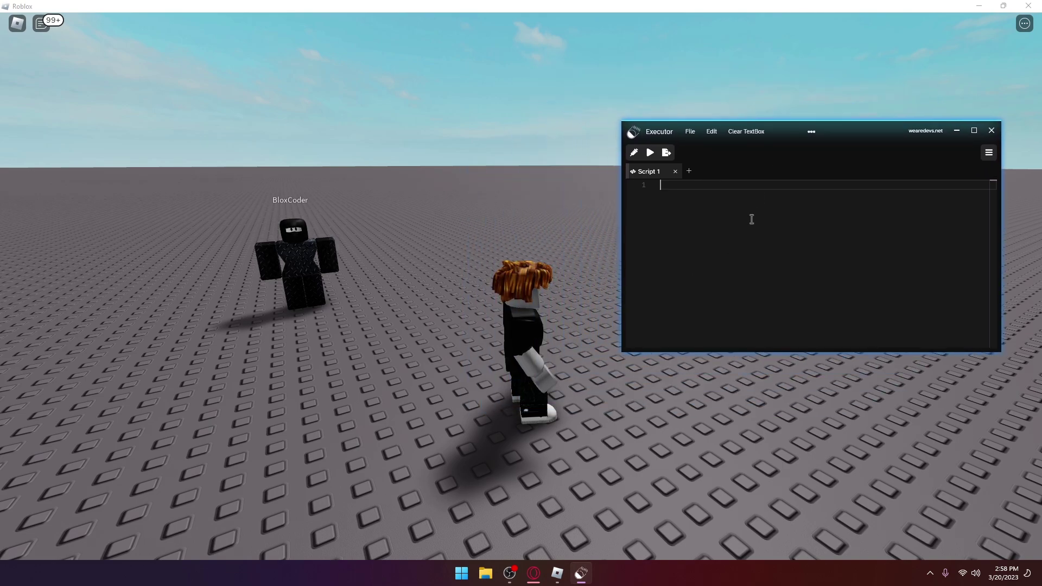
pyautogui.write('print("print')
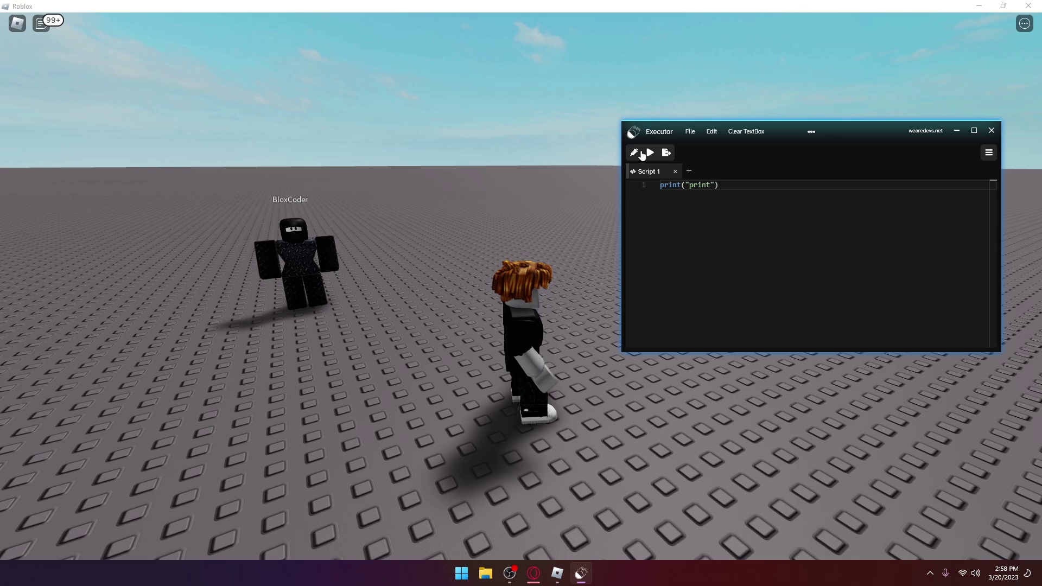
pyautogui.click(538, 203)
pyautogui.press('F9')
pyautogui.press('F9')
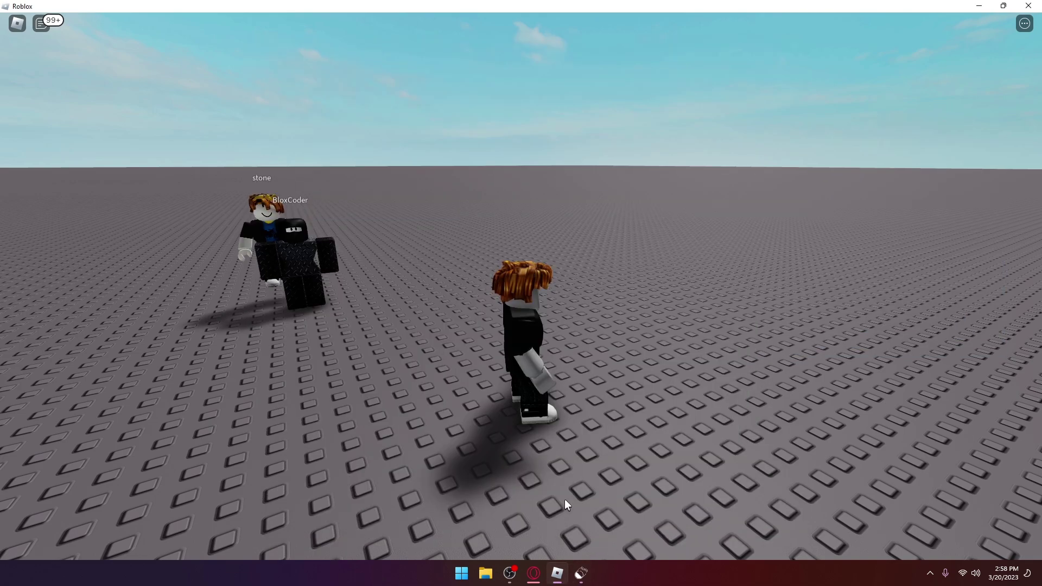
pyautogui.click(582, 573)
pyautogui.click(989, 152)
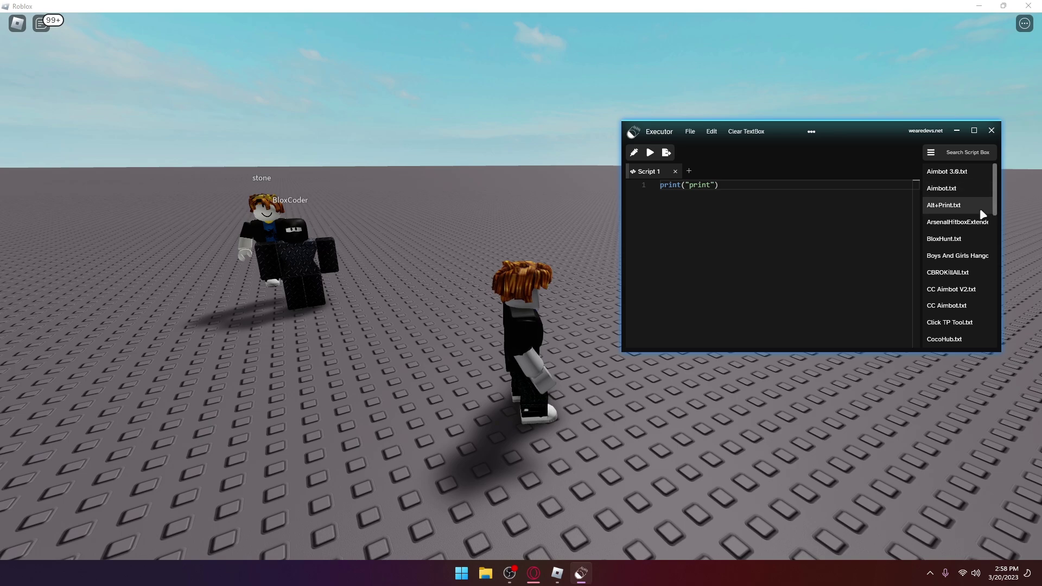
pyautogui.scroll(-3, 984, 221)
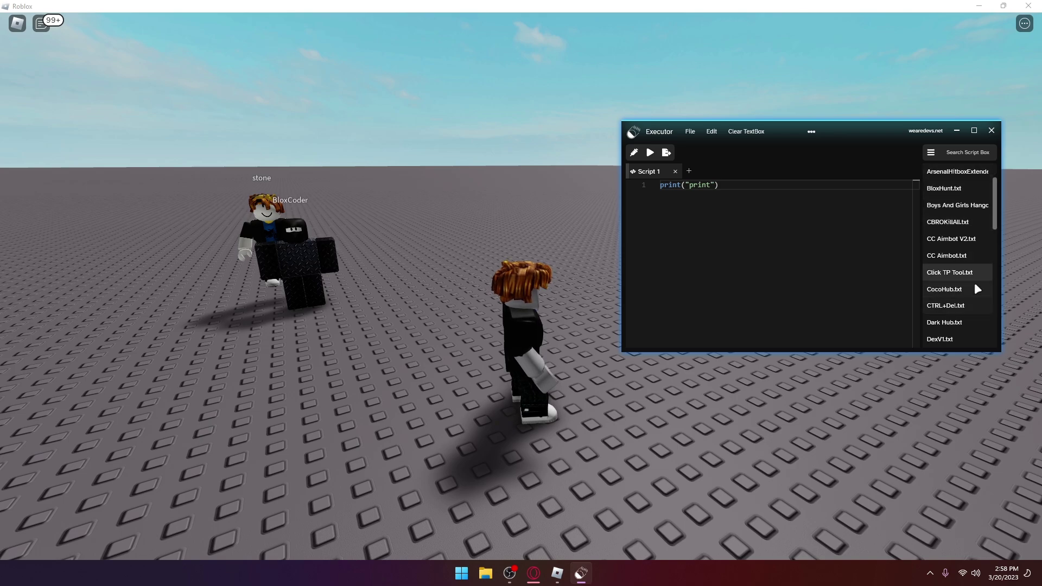
# Run Click TP Tool.txt and teleport to the group of players with the Click Teleport tool
pyautogui.click(954, 272)
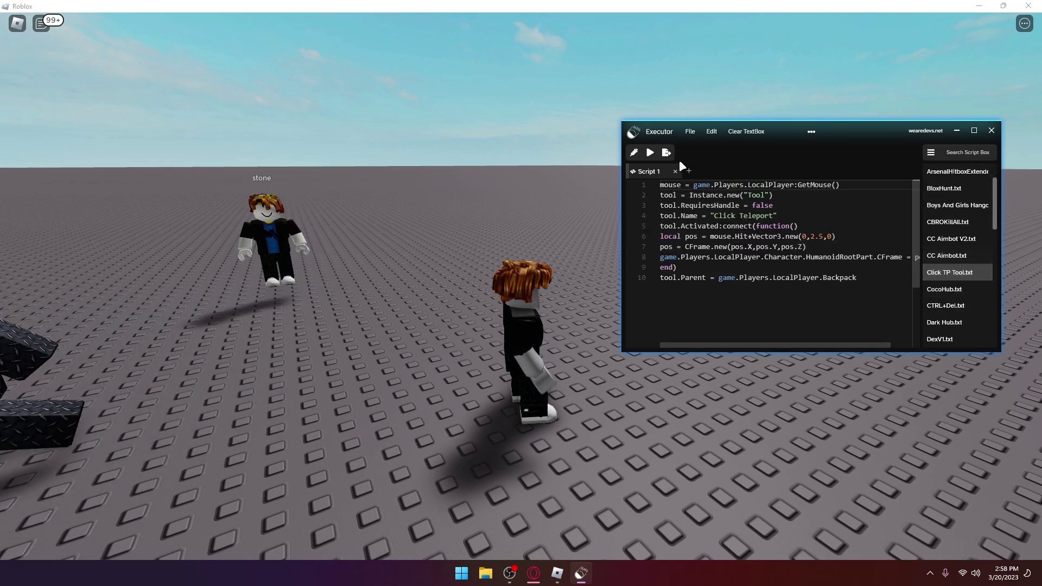
pyautogui.click(650, 153)
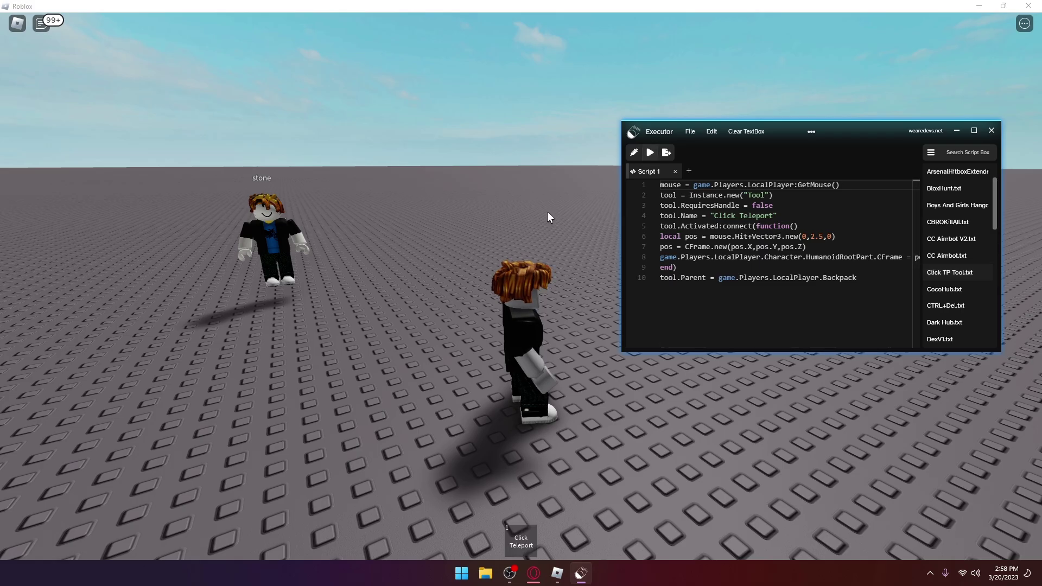
pyautogui.click(546, 241)
pyautogui.press('1')
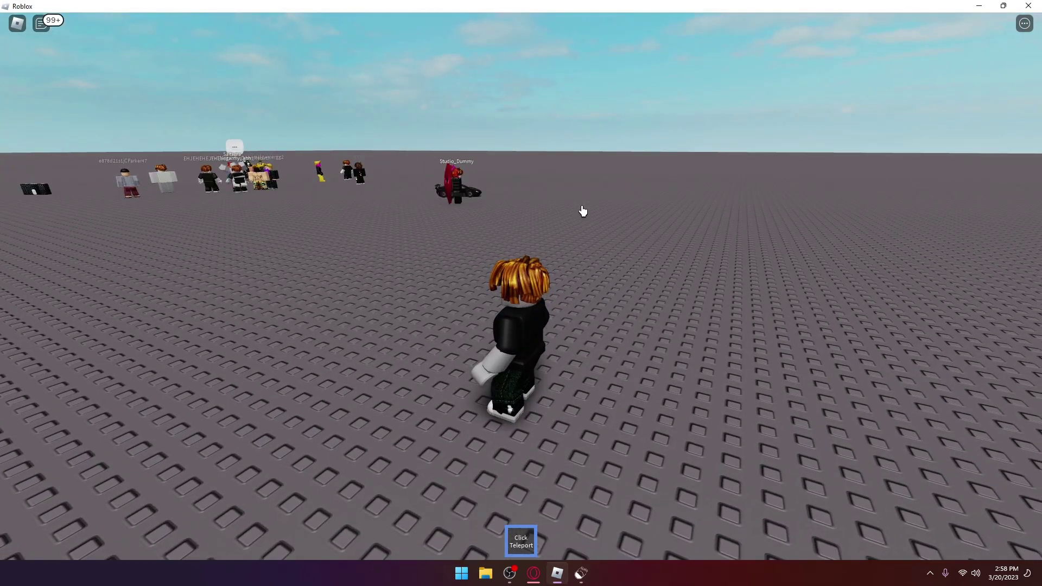
pyautogui.click(583, 212)
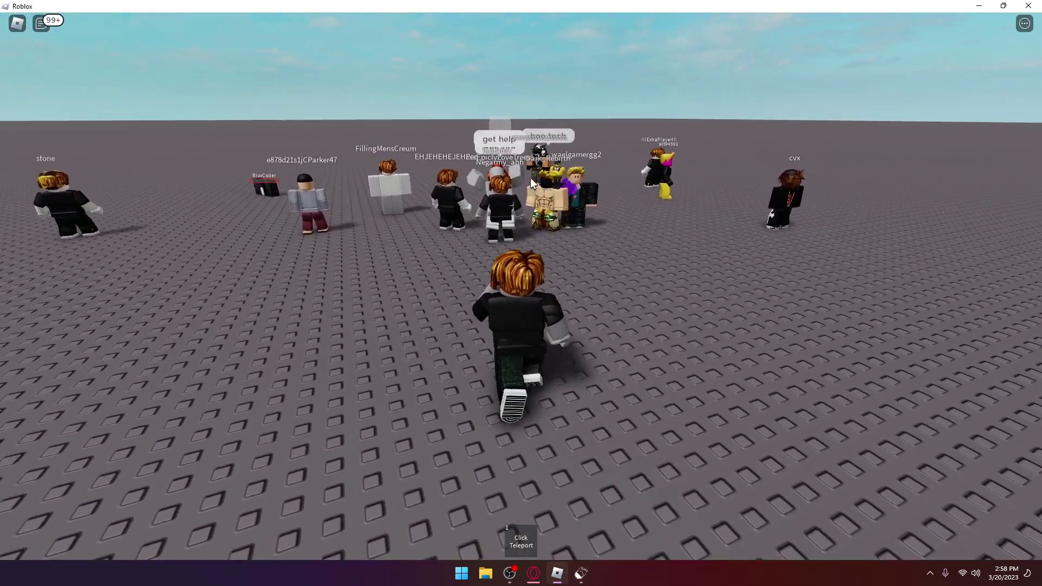
pyautogui.hotkey('alt', 'Tab')
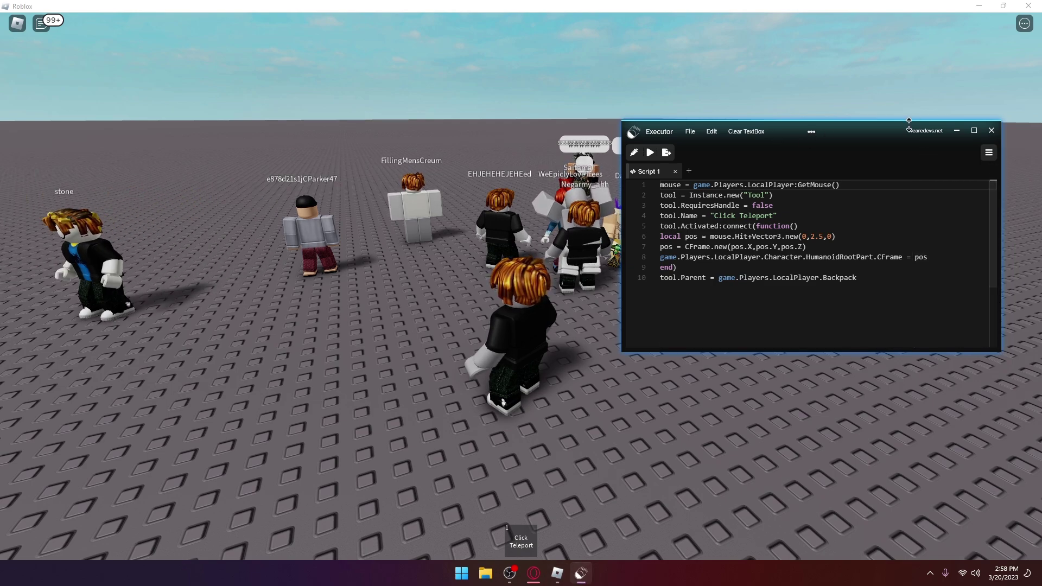
# In the Quick Panel, set walk speed to 199 and jump power to 324, then jump
pyautogui.click(812, 132)
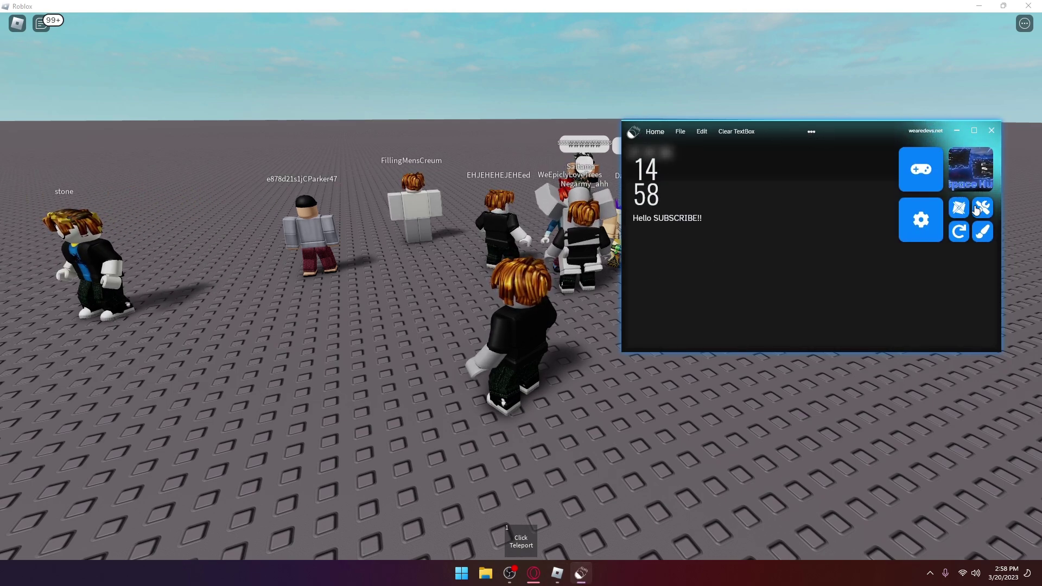
pyautogui.click(984, 210)
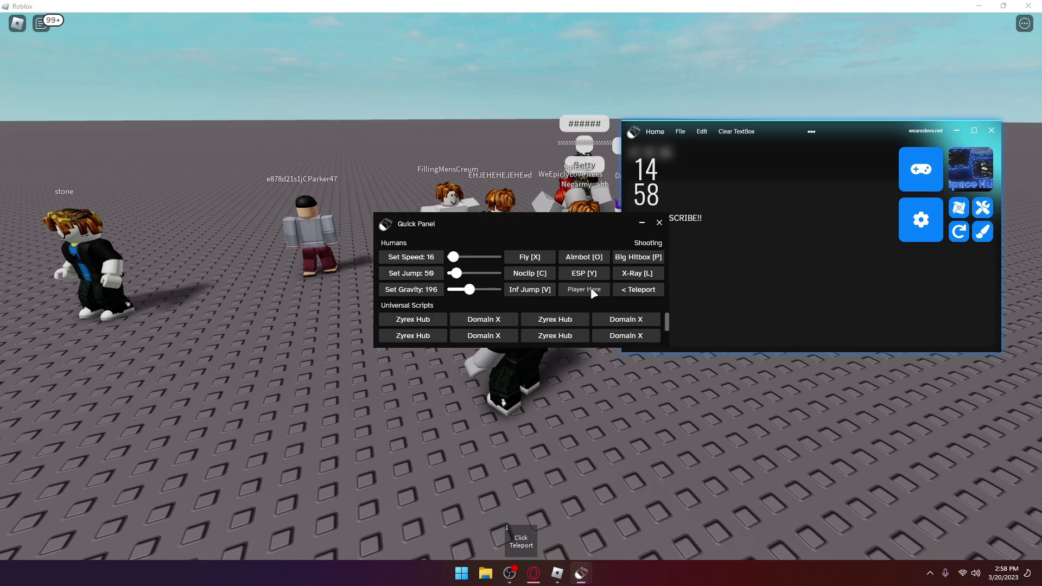
pyautogui.moveTo(455, 257); pyautogui.dragTo(471, 258)
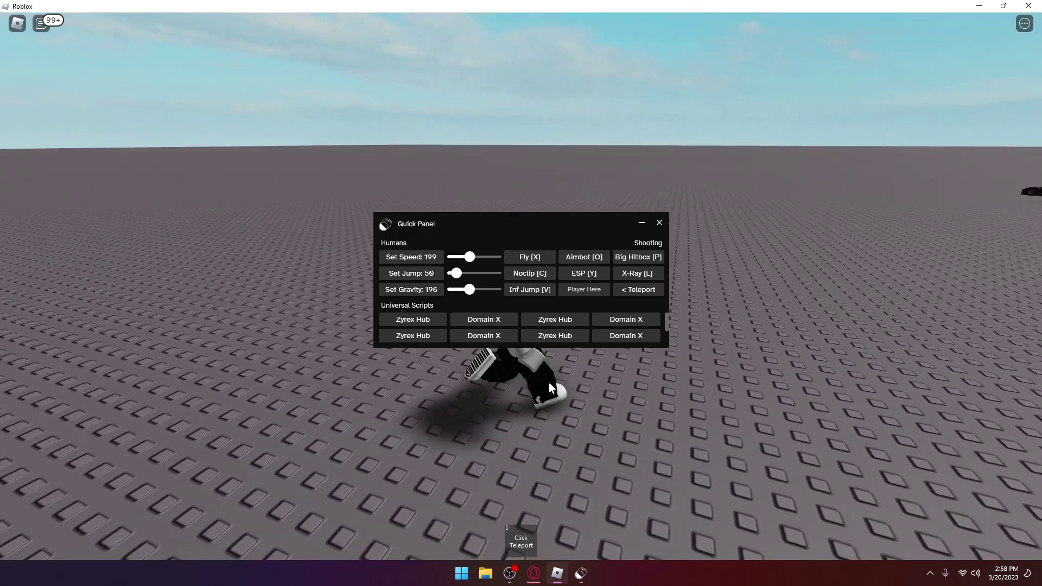
pyautogui.moveTo(456, 274); pyautogui.dragTo(480, 273)
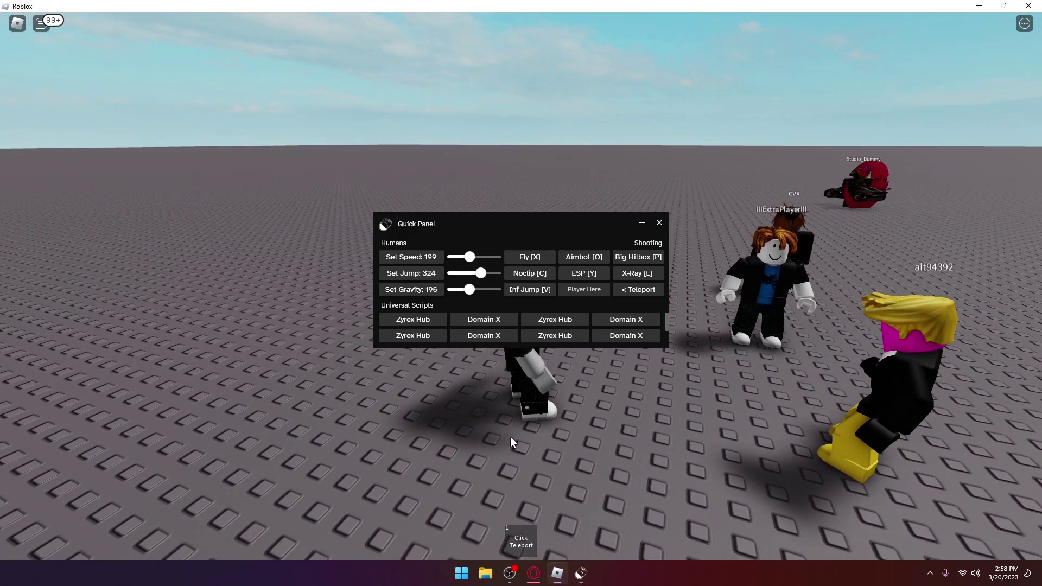
pyautogui.press('space')
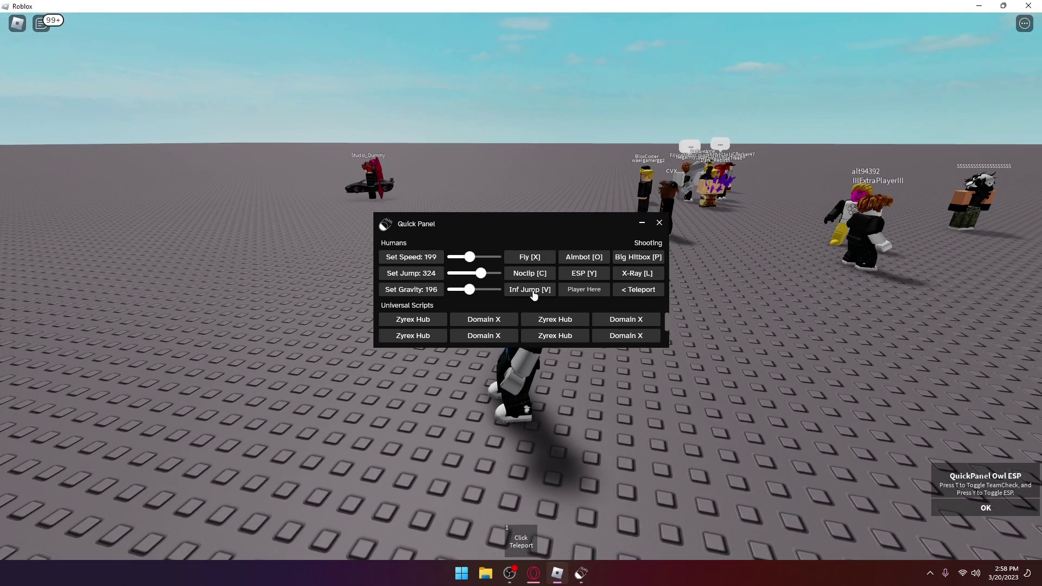
# Enable Inf Jump to climb high, then load Fly and toggle it on and off with X
pyautogui.click(530, 289)
pyautogui.press('space')
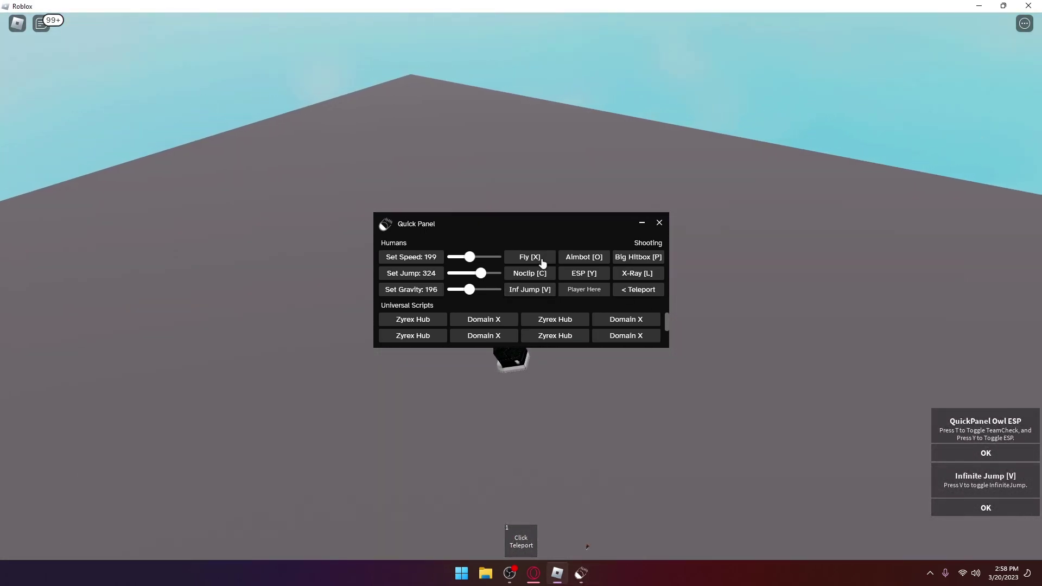
pyautogui.click(540, 260)
pyautogui.press('x')
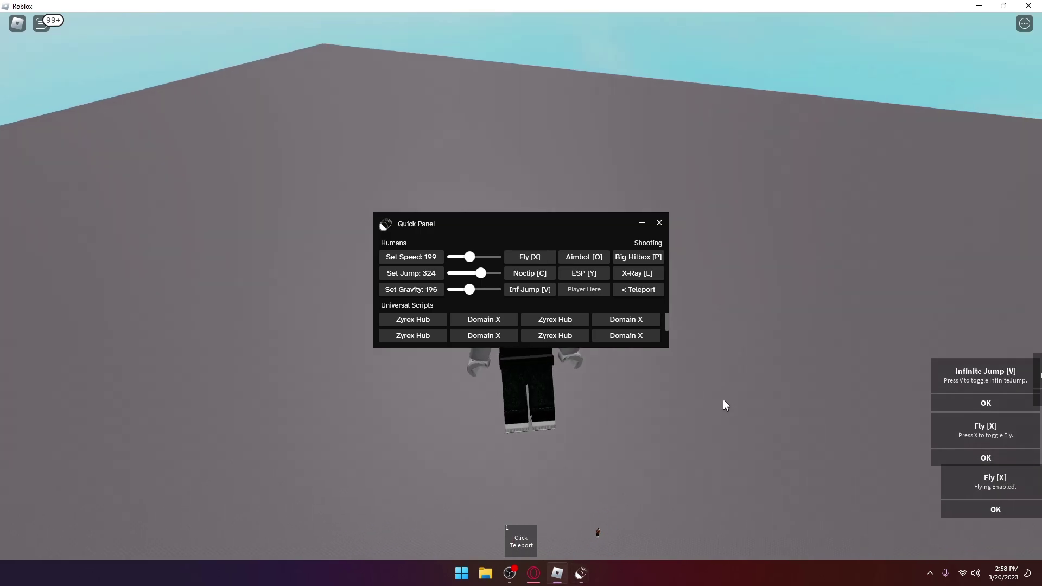
pyautogui.press('x')
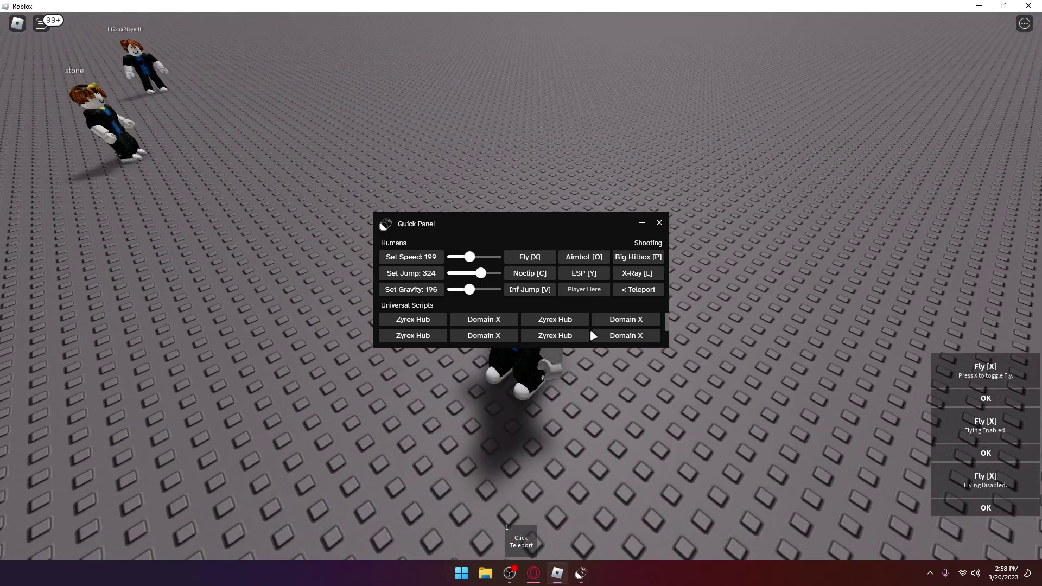
pyautogui.scroll(-1, 458, 318)
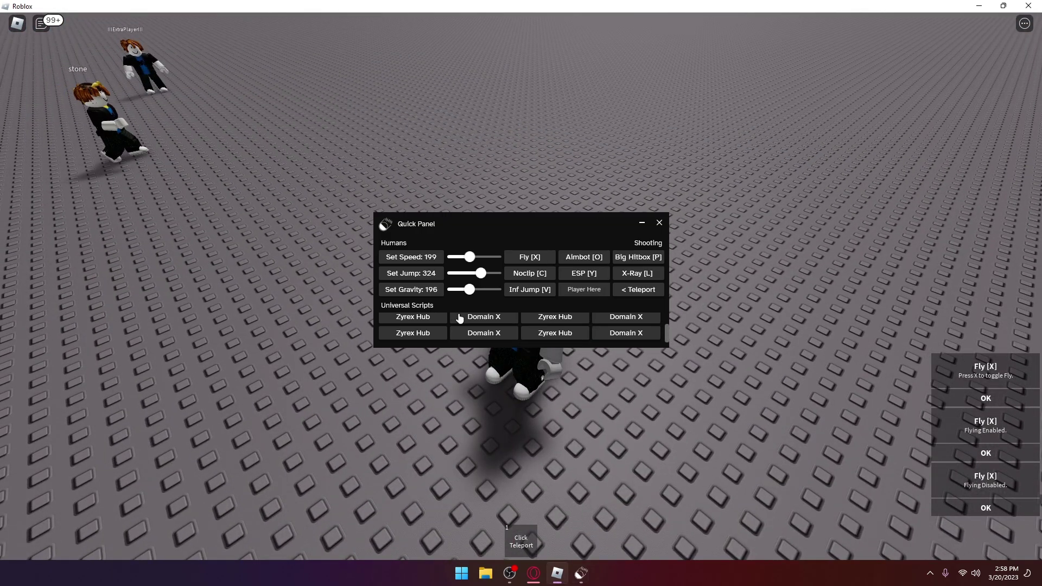
# Recolour both Theme Editor accents orange and red, submit, and centre the Comet window
pyautogui.click(660, 223)
pyautogui.click(581, 572)
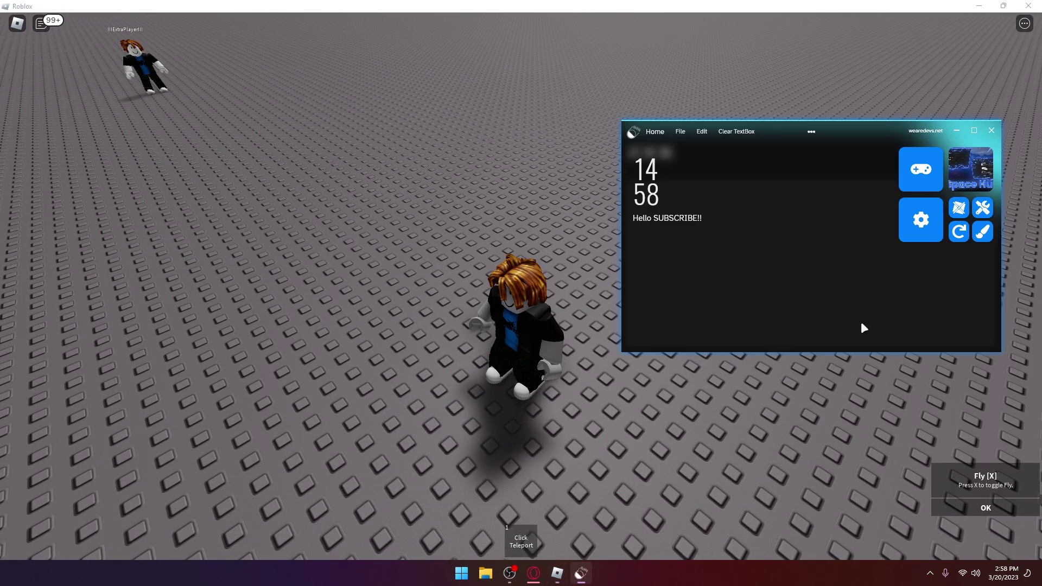
pyautogui.click(982, 234)
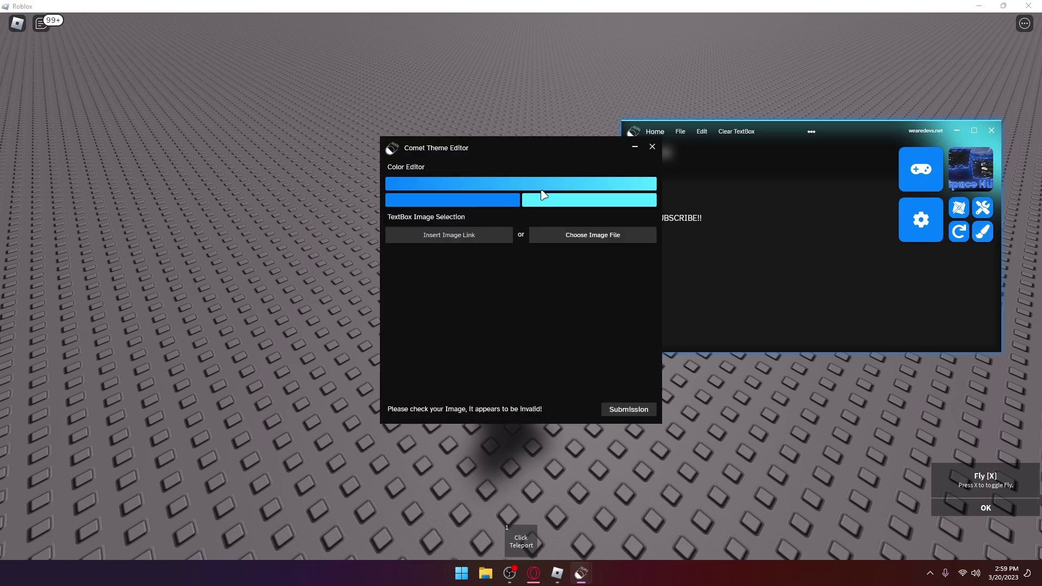
pyautogui.click(543, 196)
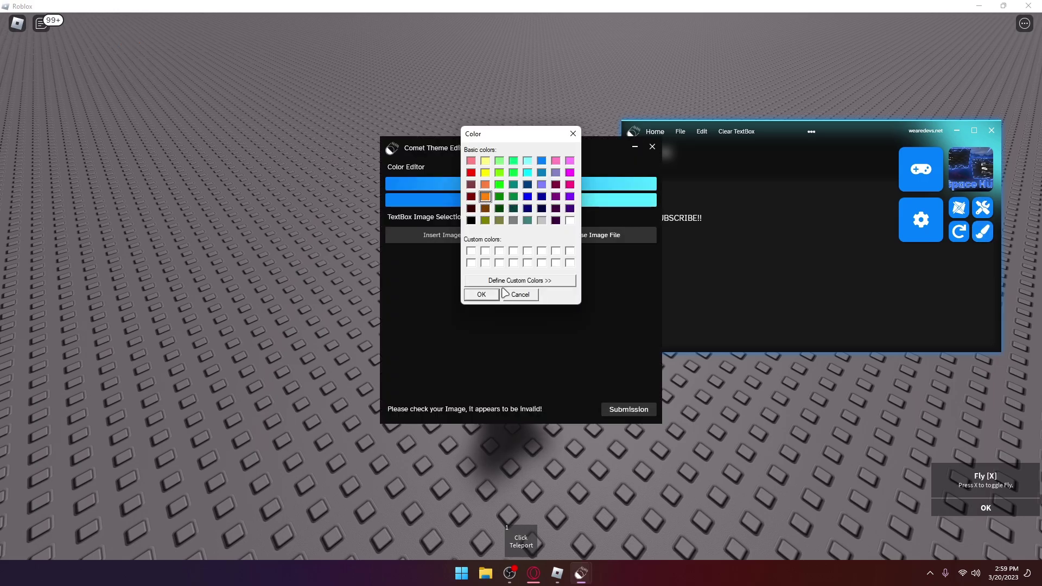
pyautogui.click(481, 295)
pyautogui.click(472, 201)
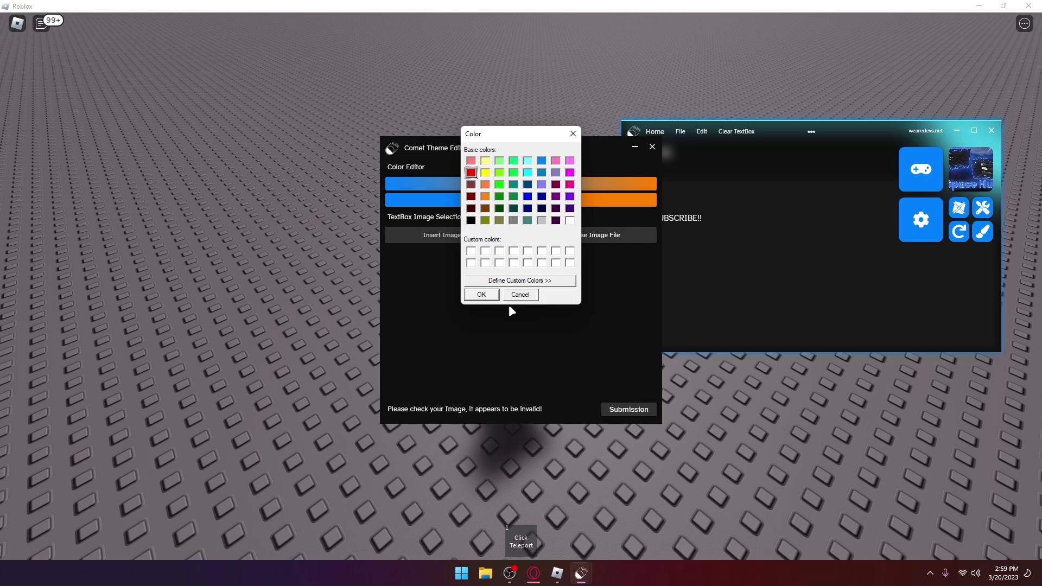
pyautogui.click(482, 295)
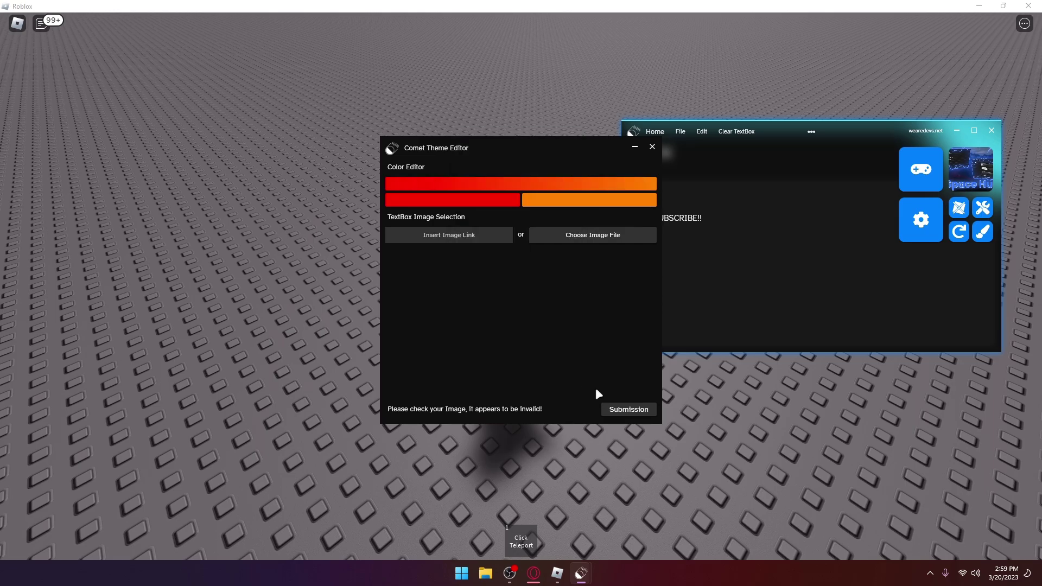
pyautogui.click(632, 411)
pyautogui.moveTo(871, 131)
pyautogui.mouseDown()
pyautogui.moveTo(550, 176)
pyautogui.moveTo(588, 166)
pyautogui.moveTo(673, 103)
pyautogui.mouseUp()
# From the Home gear tile, set the injection indicator to Glowing Shadow + Glowing Bar
pyautogui.click(525, 175)
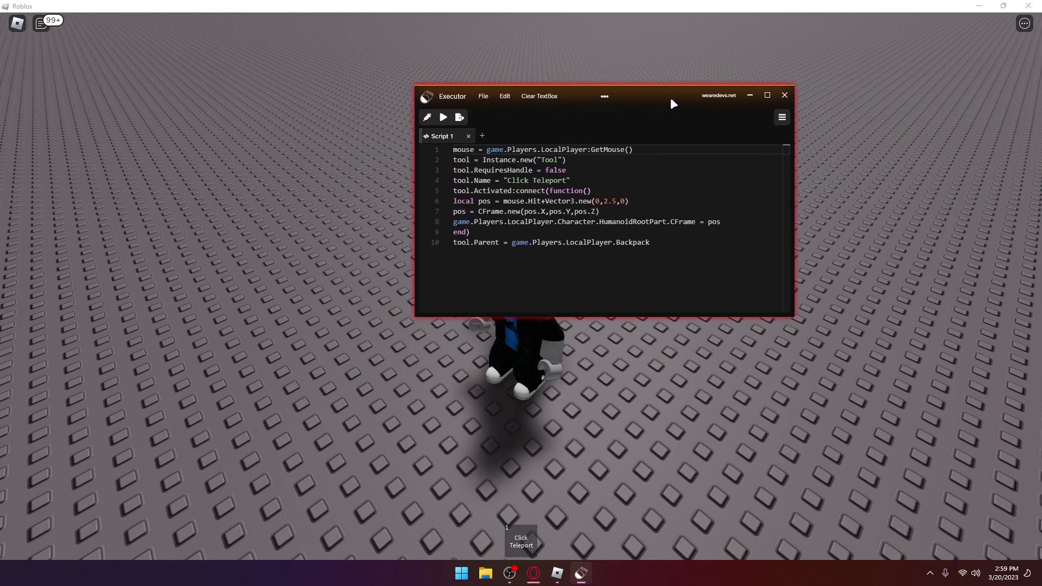
pyautogui.click(452, 96)
pyautogui.click(714, 185)
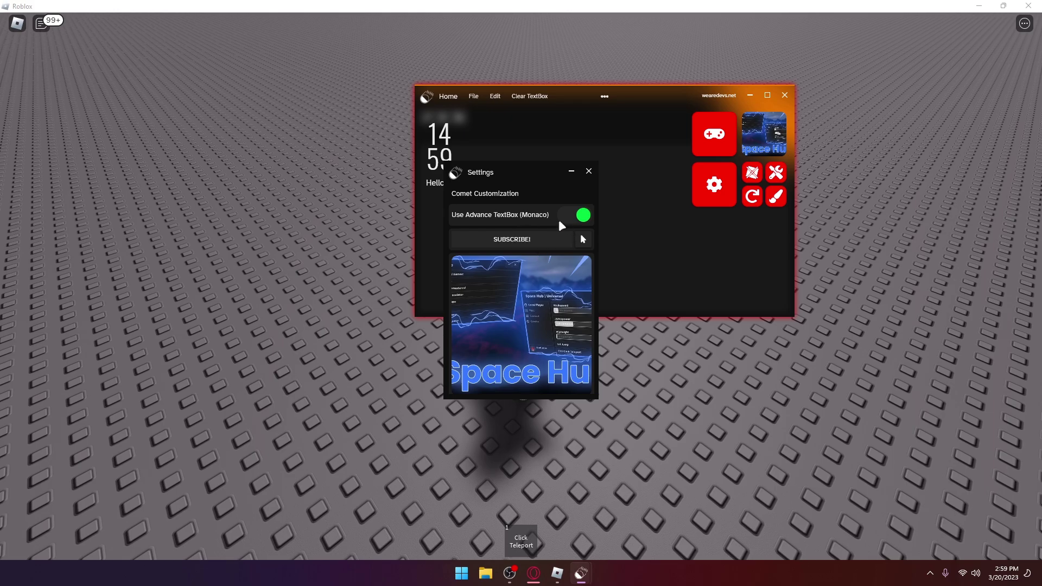
pyautogui.scroll(-3, 583, 218)
pyautogui.scroll(-3, 575, 253)
pyautogui.scroll(-3, 559, 292)
pyautogui.scroll(-3, 570, 298)
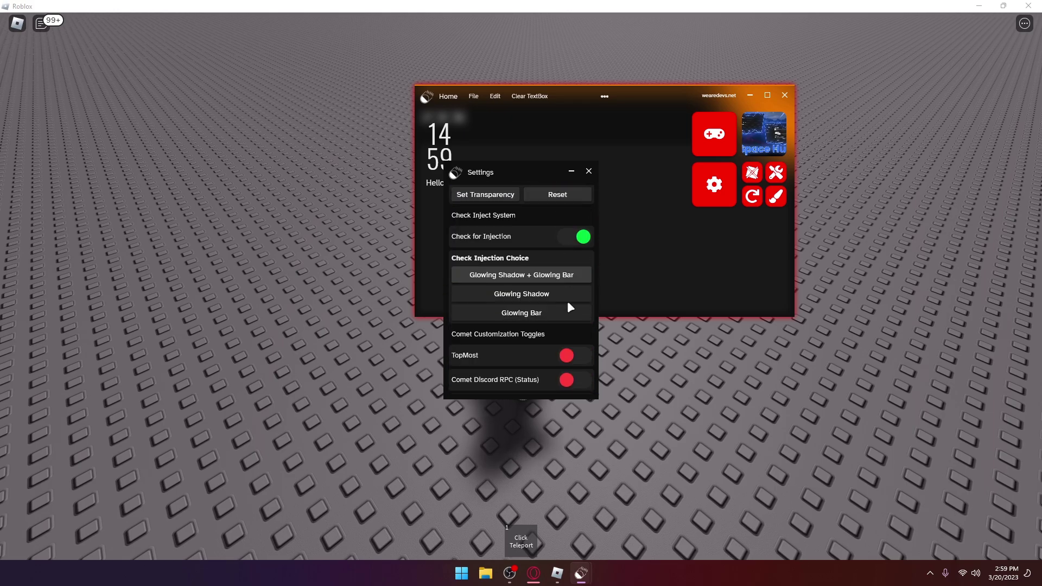
pyautogui.click(551, 294)
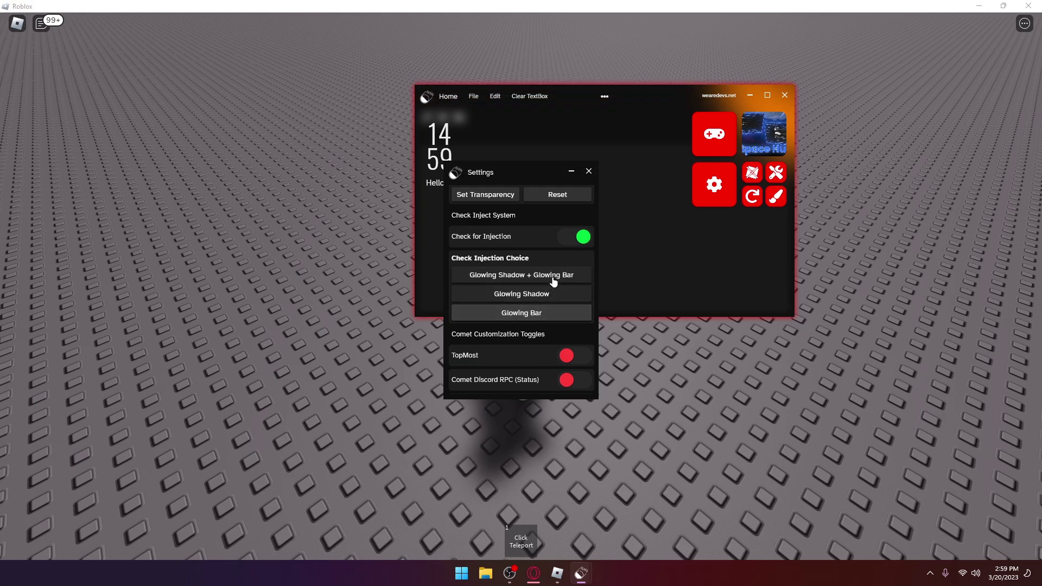
pyautogui.click(556, 275)
pyautogui.scroll(-2, 553, 302)
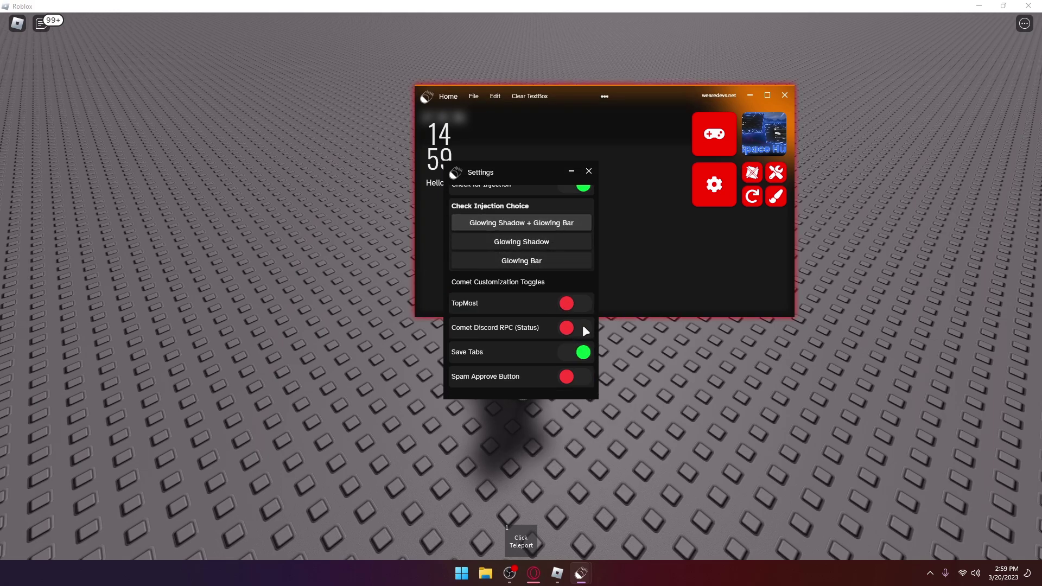
pyautogui.scroll(-2, 576, 370)
pyautogui.scroll(-2, 581, 362)
pyautogui.scroll(-2, 581, 326)
pyautogui.scroll(-3, 566, 298)
pyautogui.scroll(-3, 578, 233)
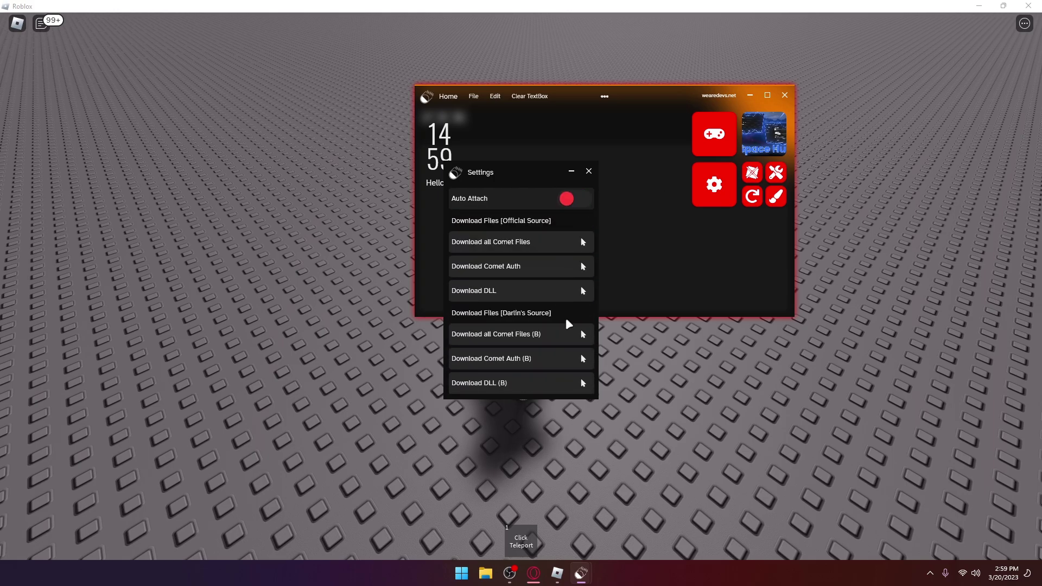
# Close Settings and bring up the Executor page with the Click Teleport script in Script 1
pyautogui.click(590, 174)
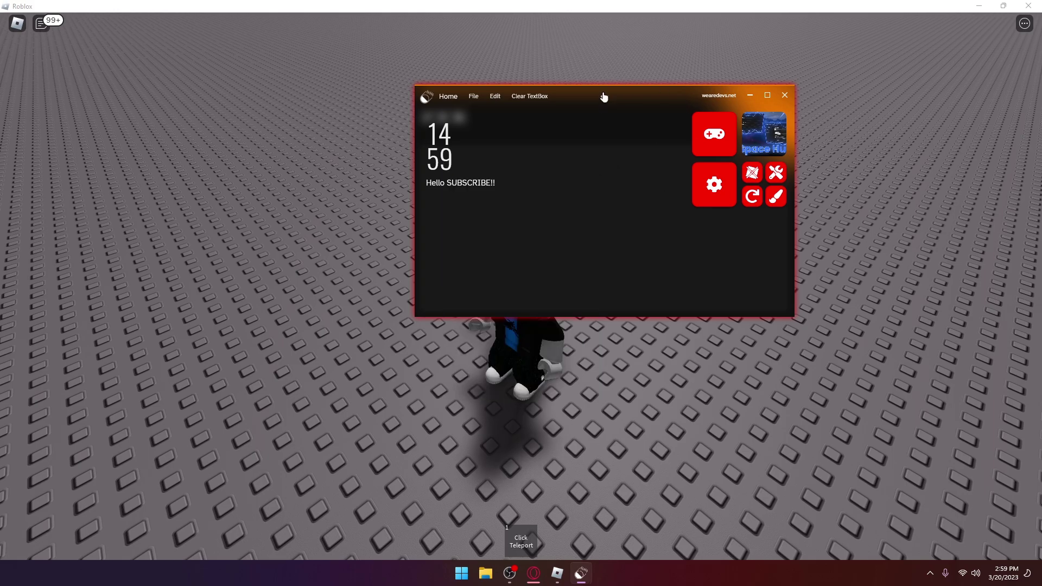
pyautogui.click(714, 134)
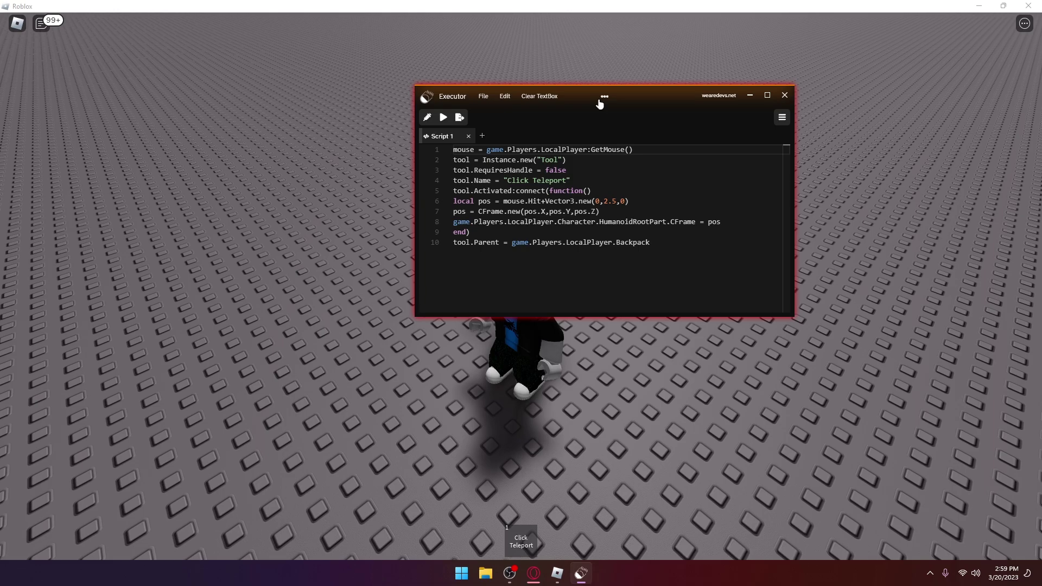